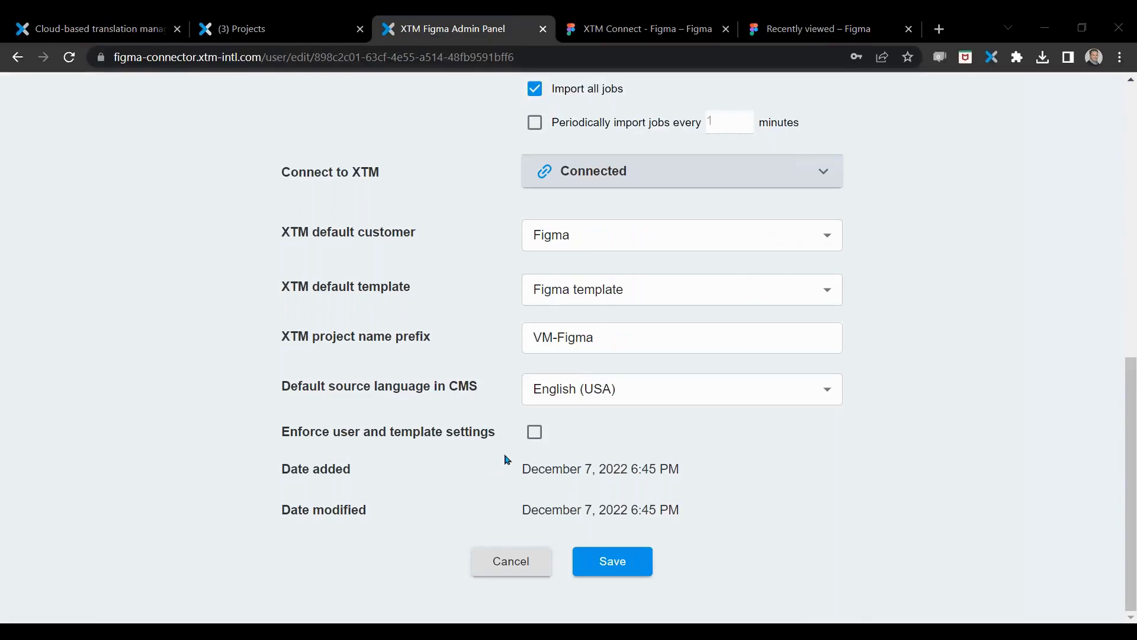
Step: Log out of the XTM Connect - Figma admin panel and log back in with the saved credentials
scroll(344, 358, up, 10)
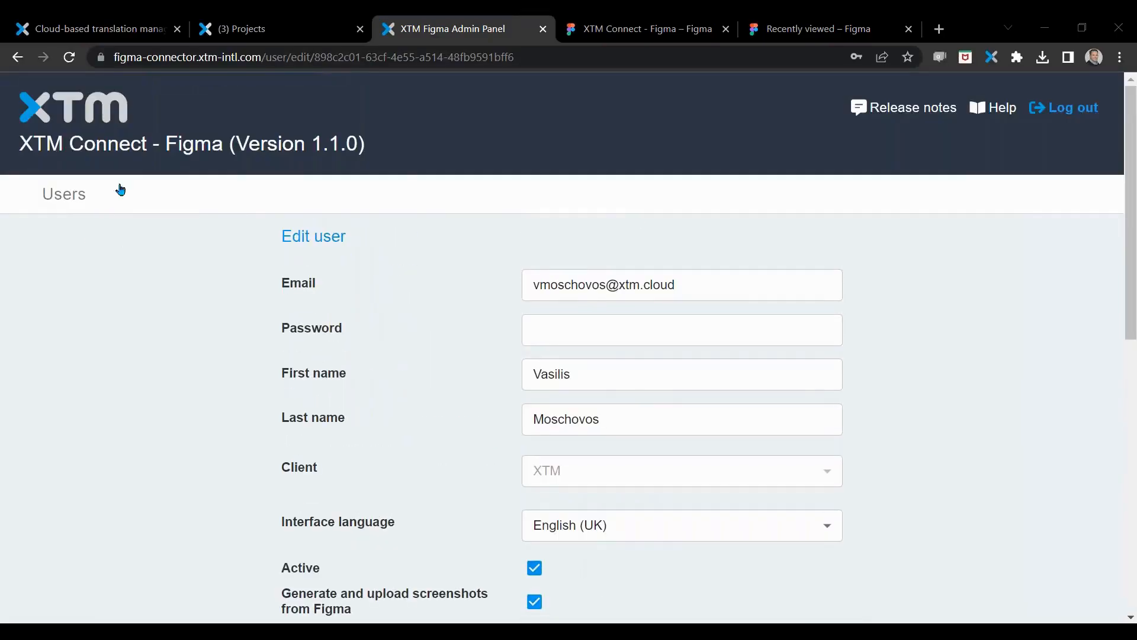
click(1085, 112)
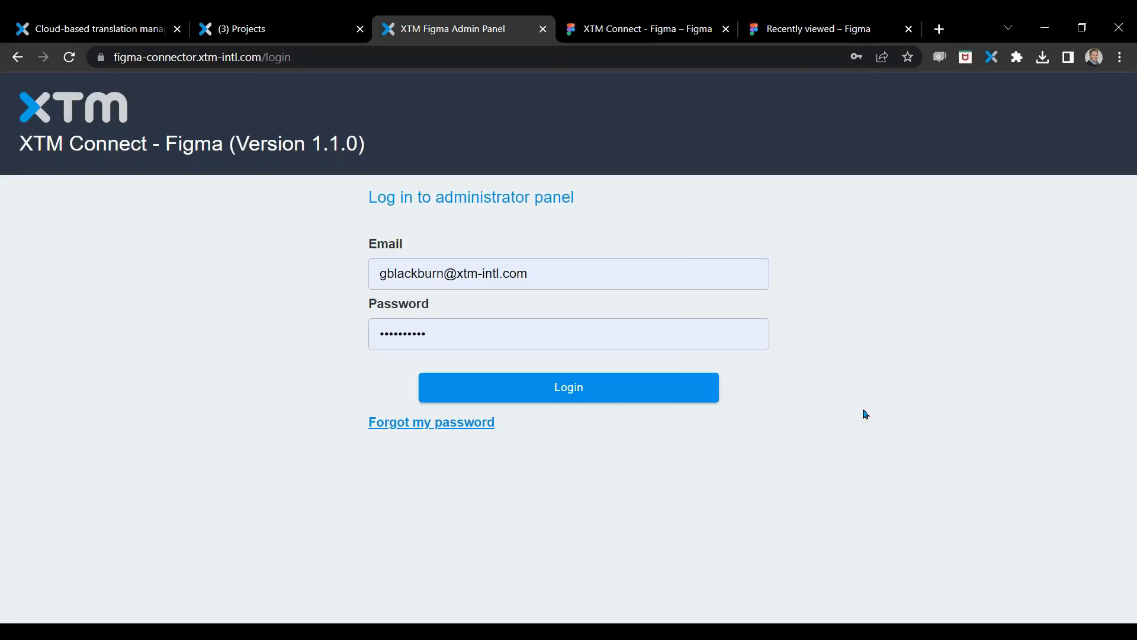
click(554, 391)
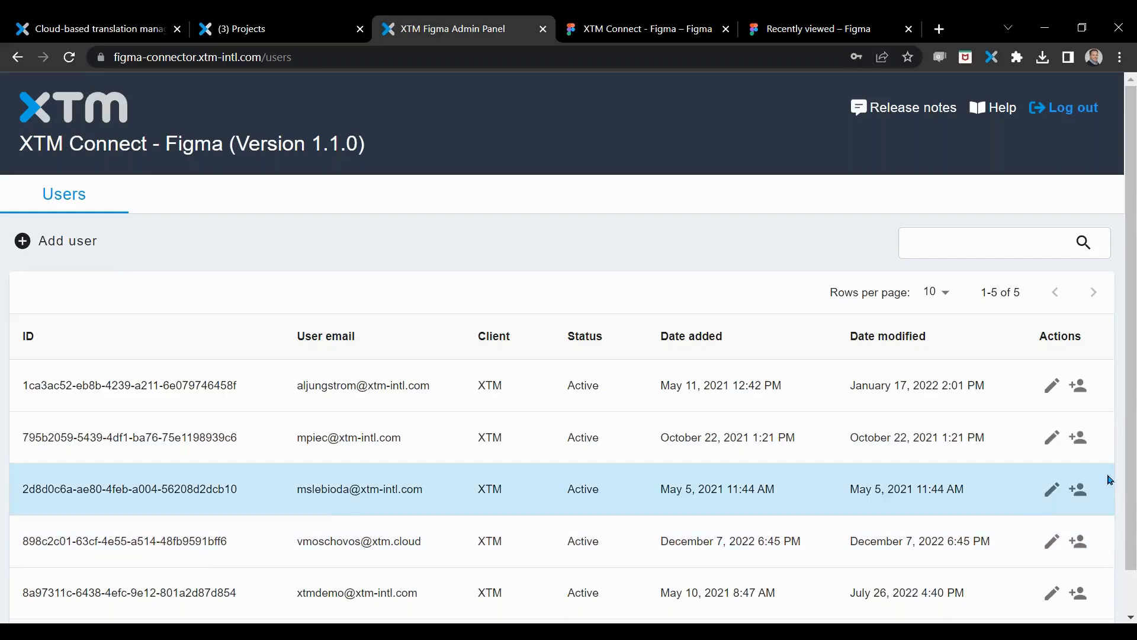
Step: Look over the user list and open the Add user form to review its account, import and connection fields
scroll(283, 503, down, 1)
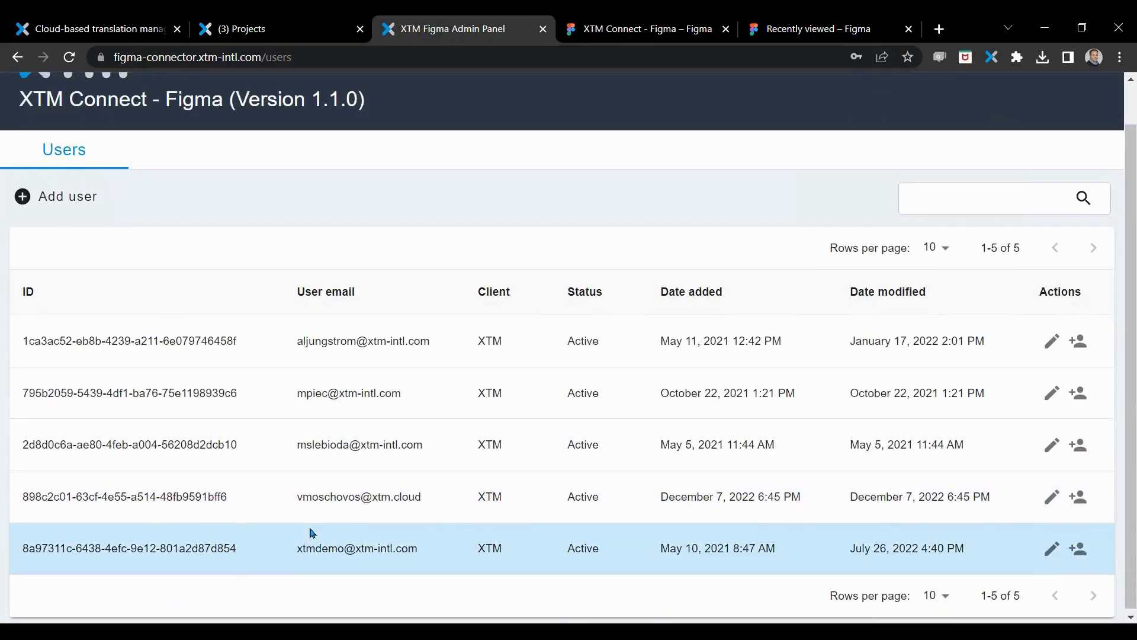
scroll(308, 533, up, 1)
click(77, 241)
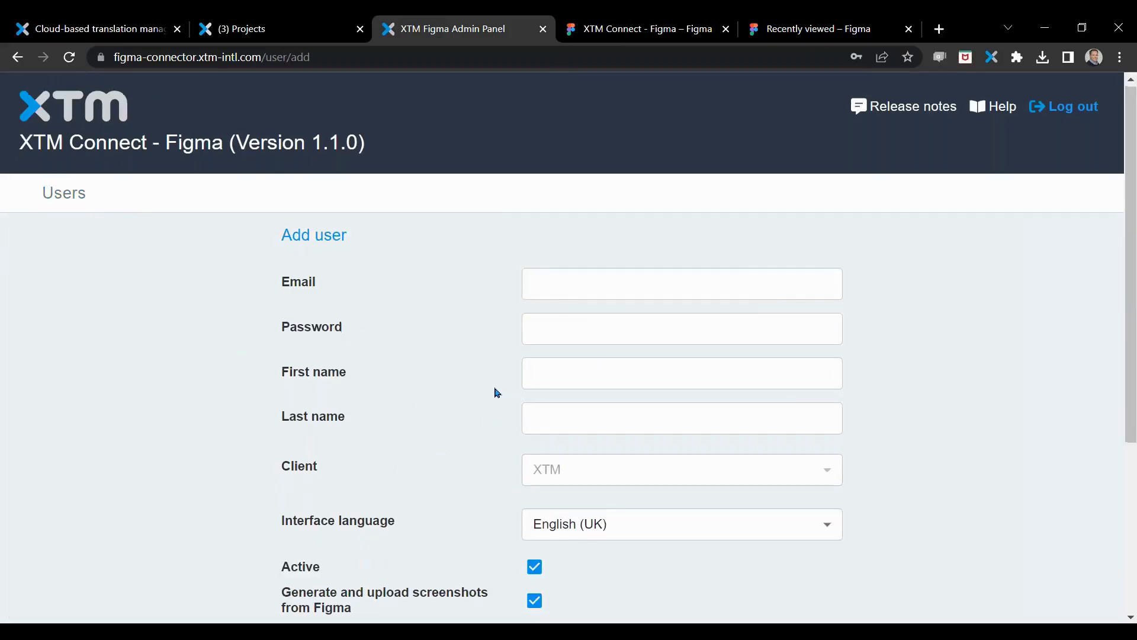
scroll(492, 379, down, 1)
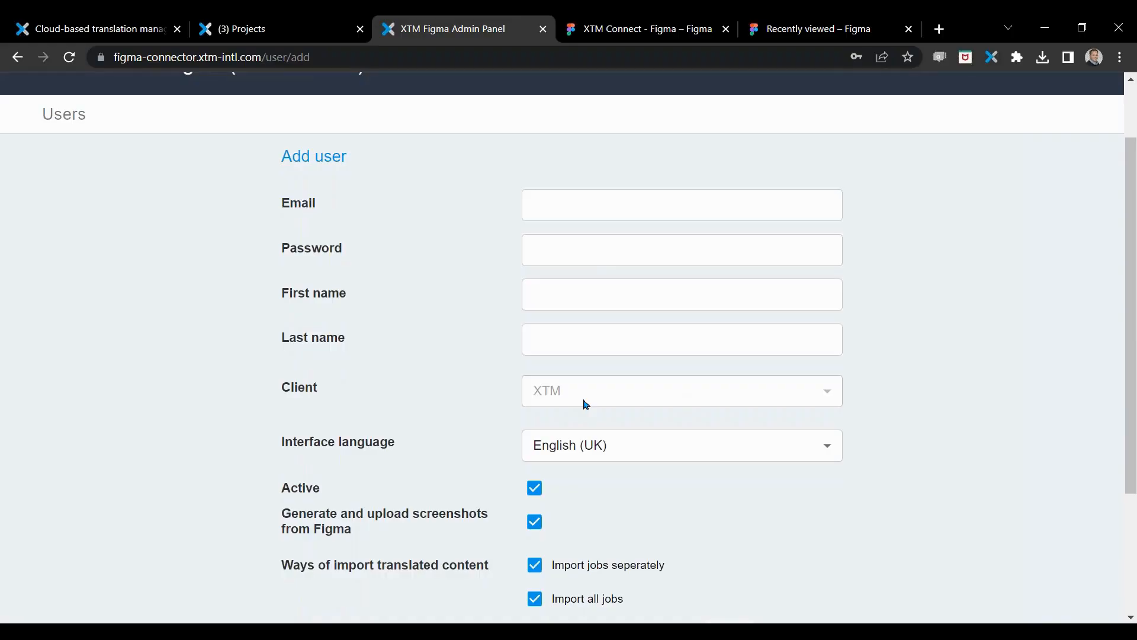
scroll(379, 396, down, 3)
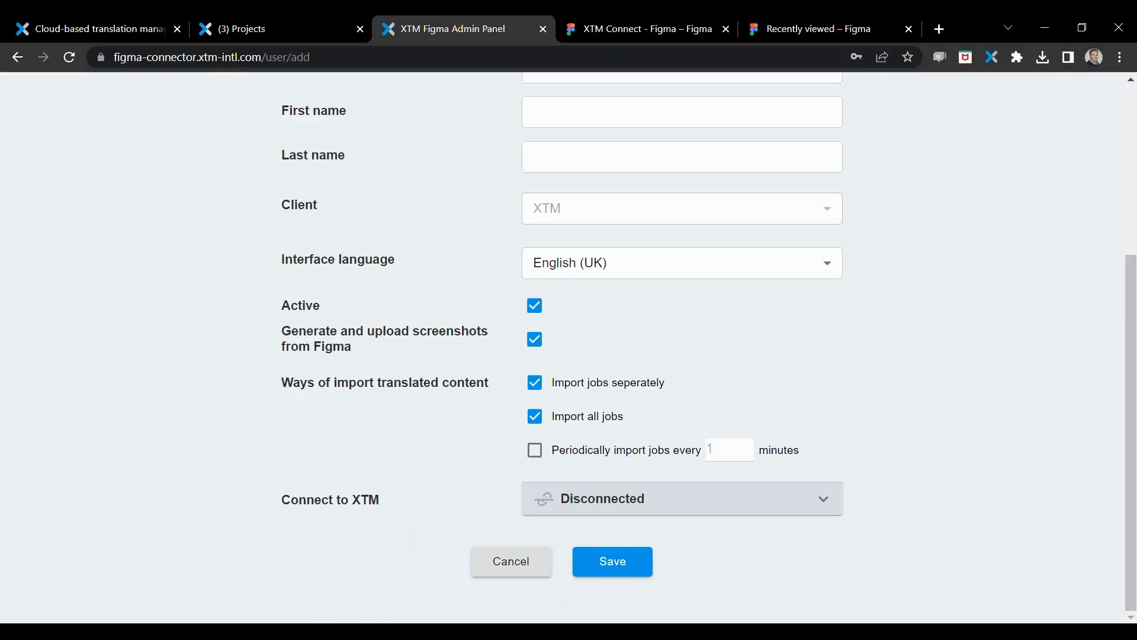
Step: Examine the Figma screenshot upload and translated-content import options, and cancel adding the user
drag(356, 350, 278, 342)
click(367, 441)
drag(311, 379, 371, 383)
click(342, 443)
click(510, 563)
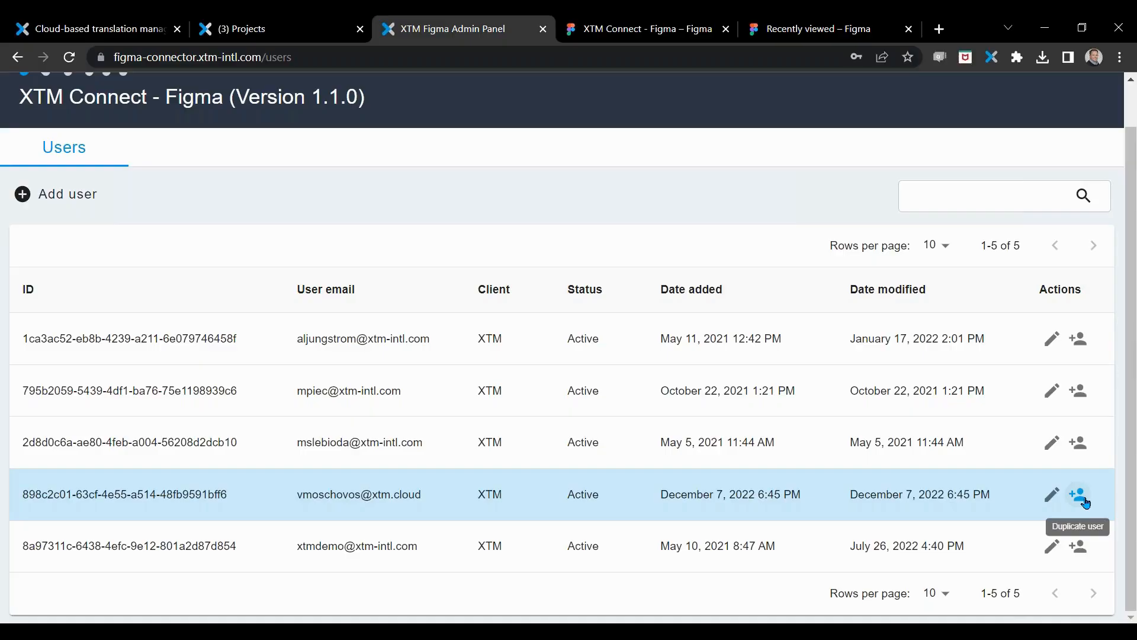
Step: Open the user added on December 7, 2022 for editing and expand the Connect to XTM details
click(1052, 494)
scroll(437, 390, down, 7)
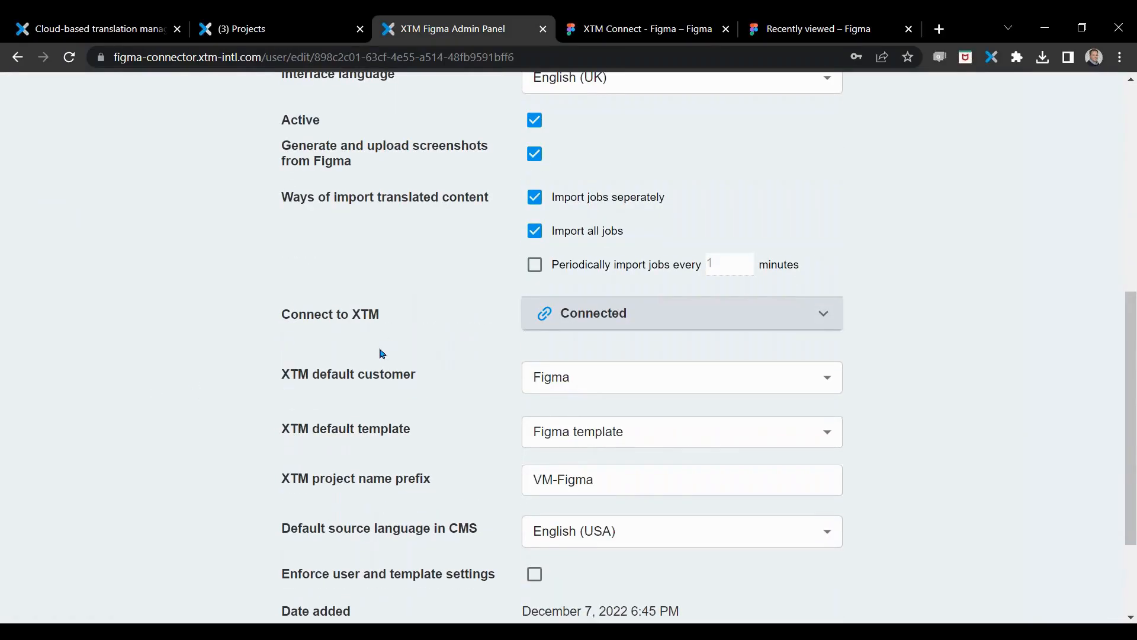
click(829, 316)
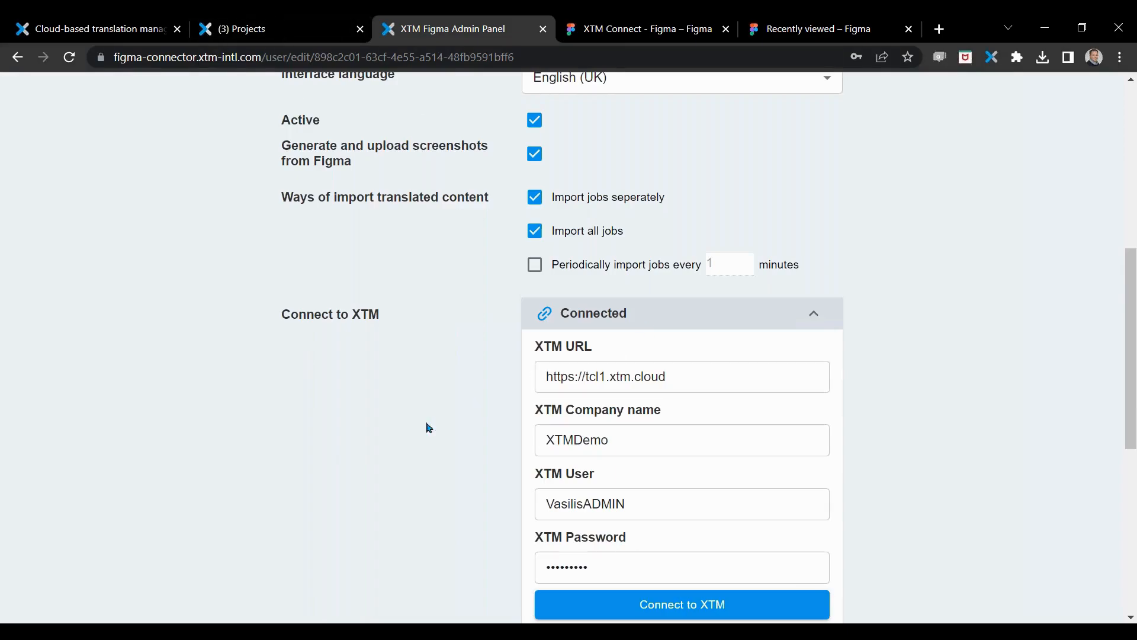
scroll(417, 429, down, 3)
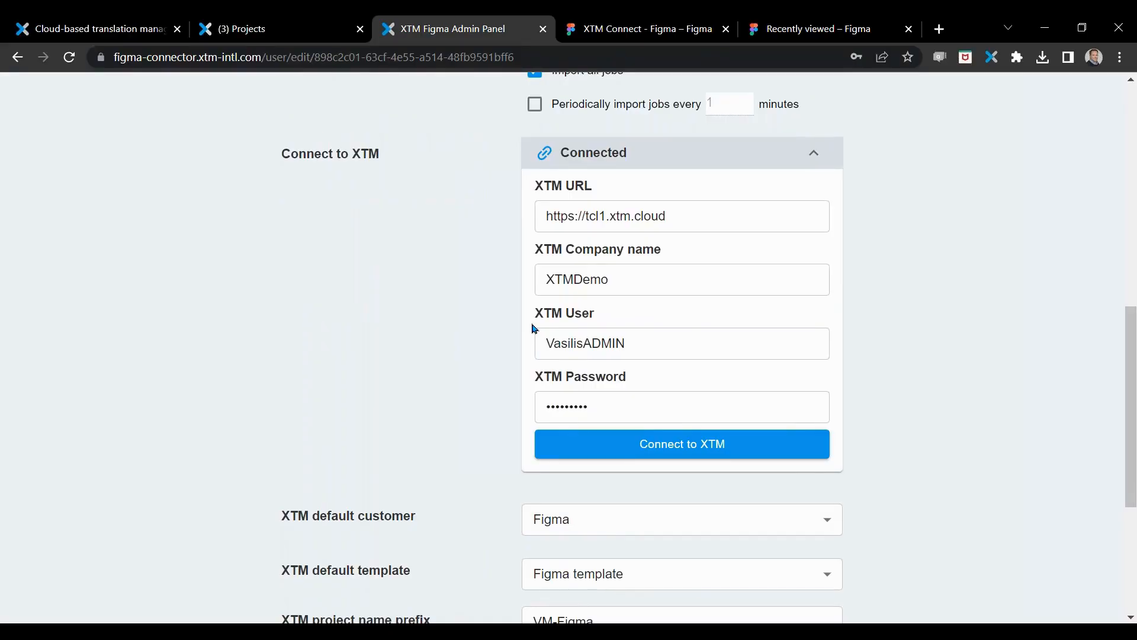
Step: Check the company name in the XTM Cloud account details and return to the user's settings in the Figma admin panel
click(269, 31)
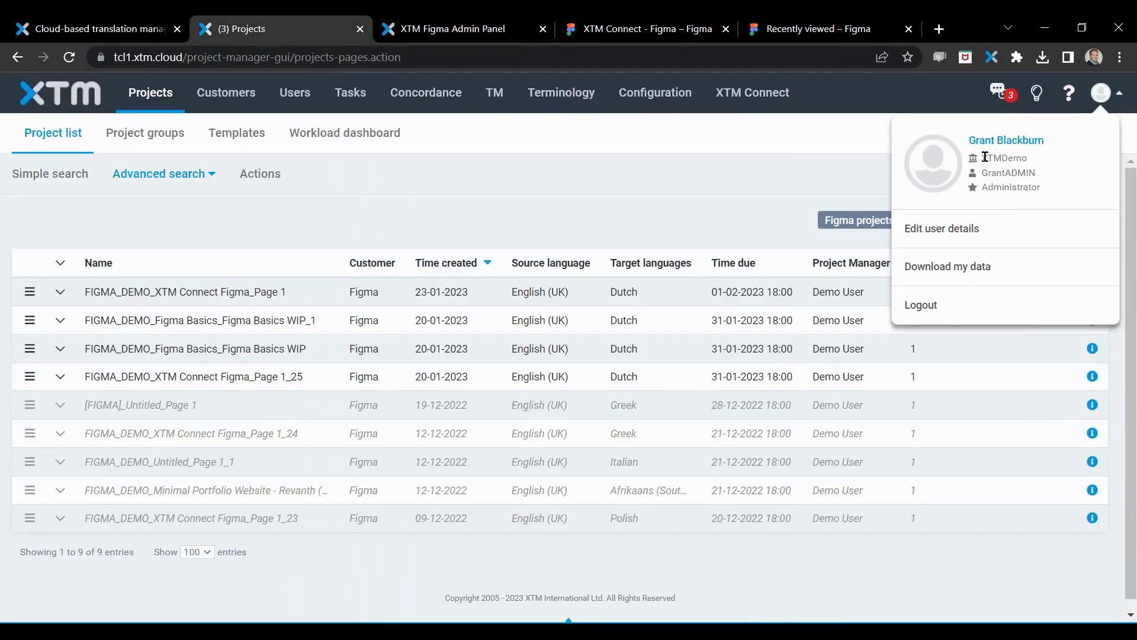
drag(982, 157, 1034, 159)
click(447, 31)
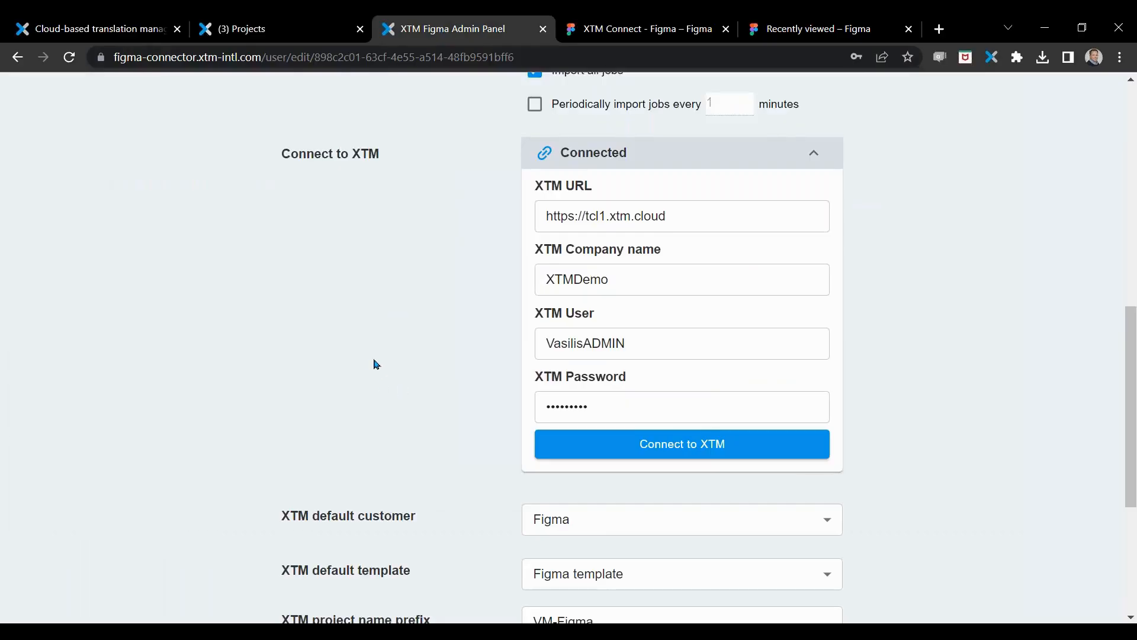
Step: Look through the customers available as XTM default customer, leaving the current selection in place
scroll(373, 364, down, 1)
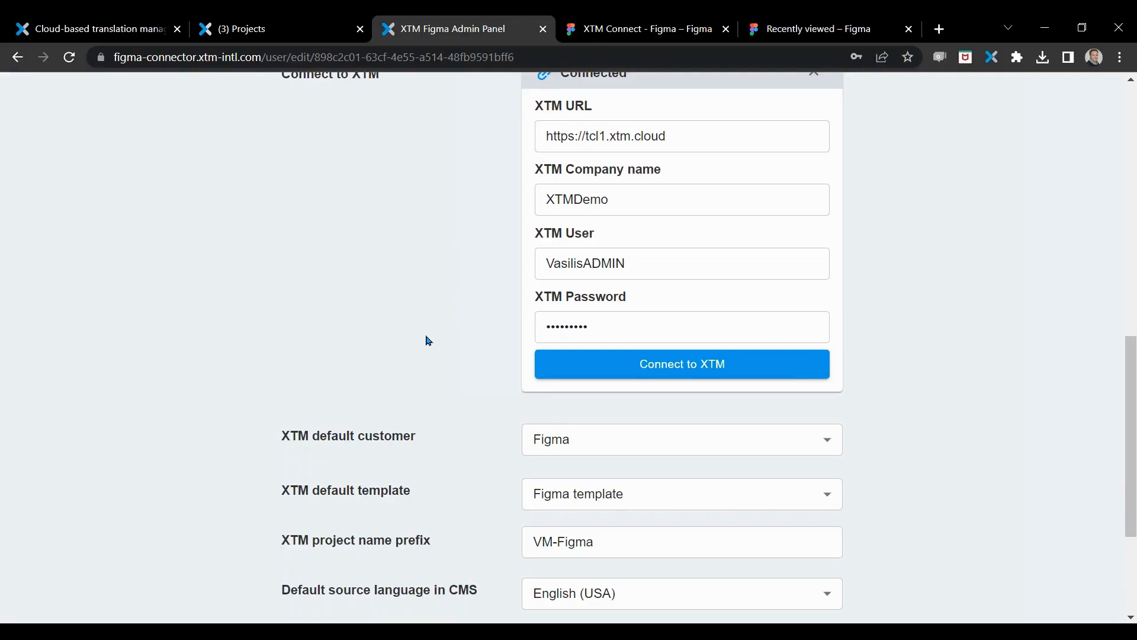
scroll(385, 362, down, 3)
click(821, 285)
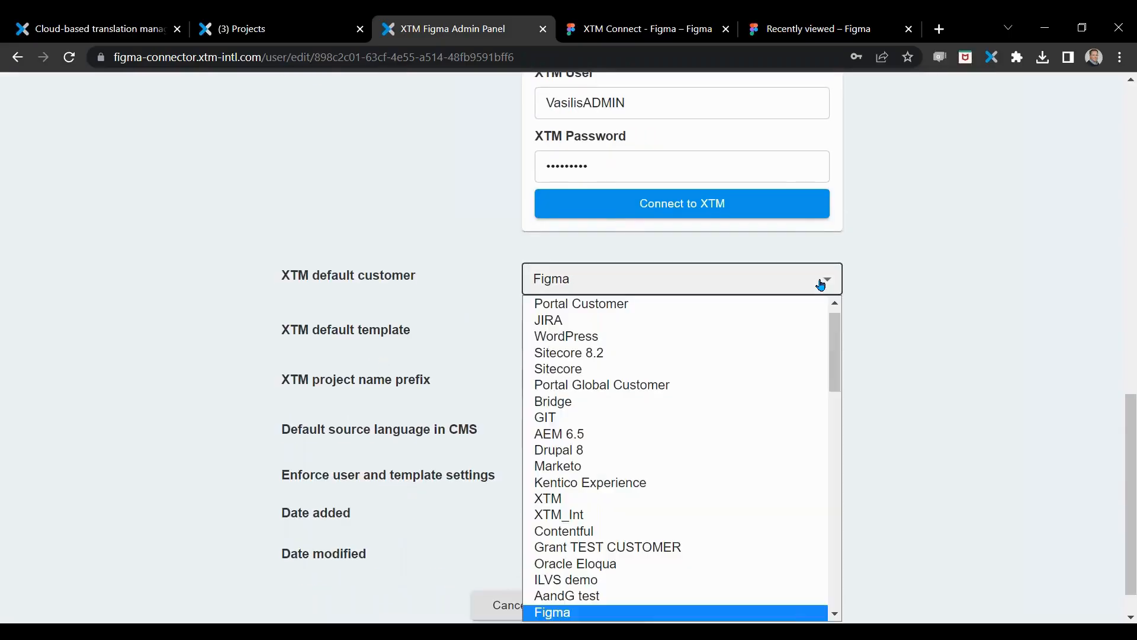
scroll(741, 448, down, 10)
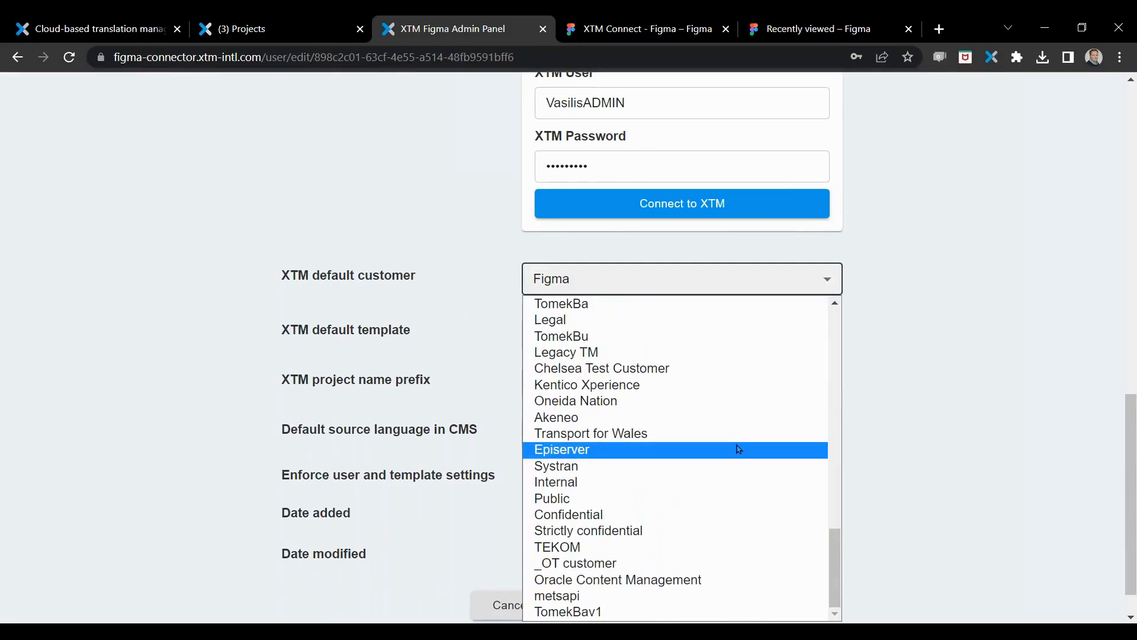
scroll(737, 449, up, 5)
click(1036, 390)
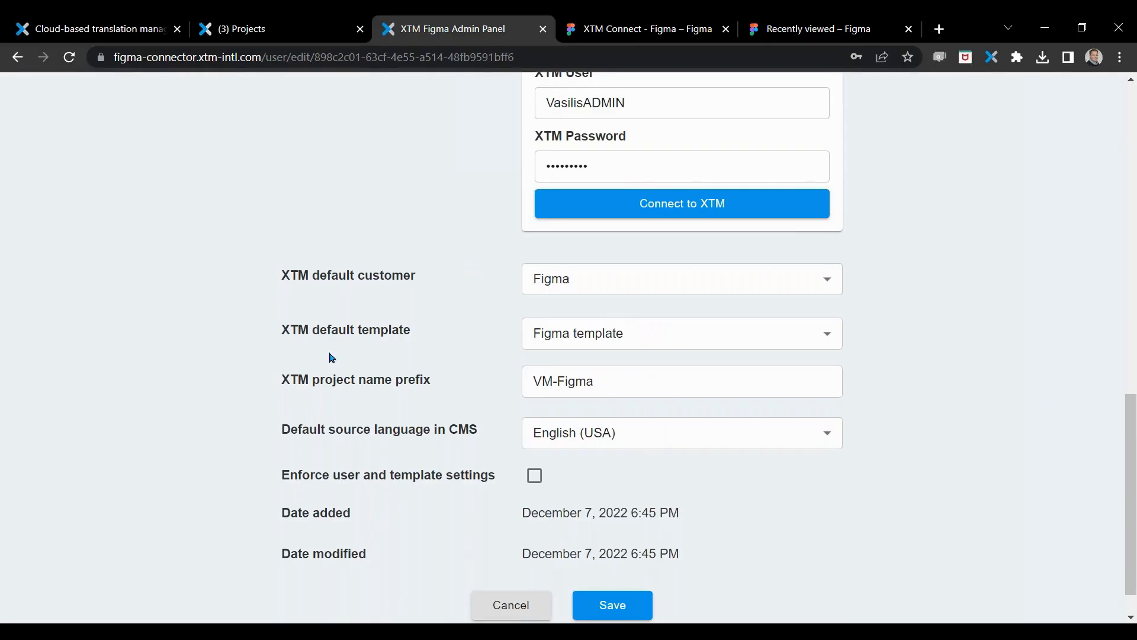
Step: Review the user's default template, project name prefix, source language, enforcement, import and login settings
scroll(332, 358, down, 1)
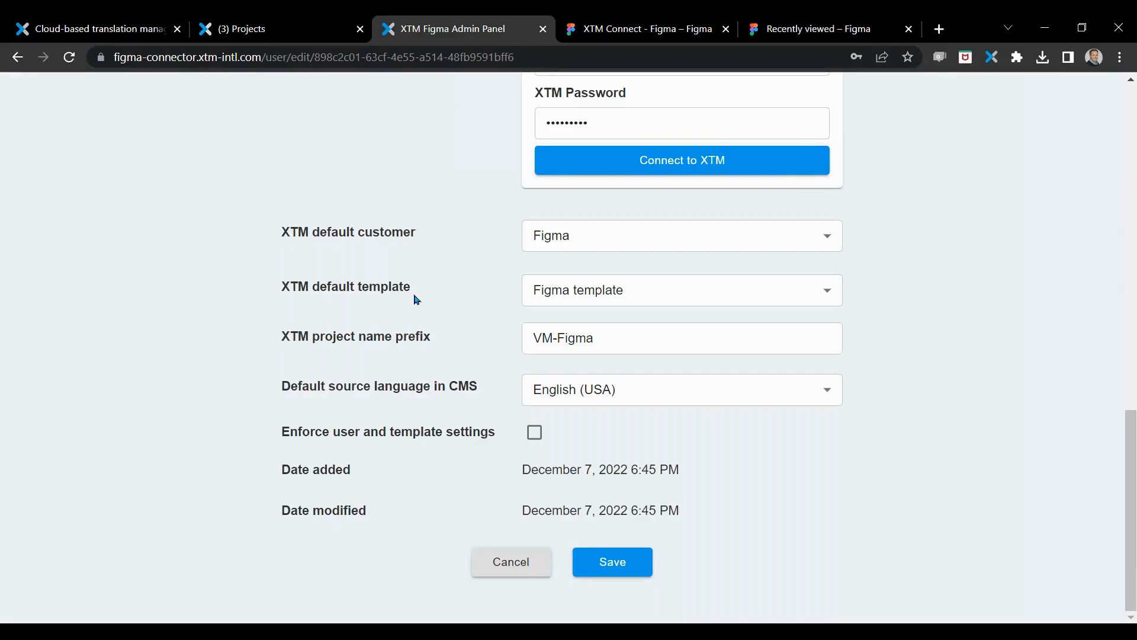
drag(289, 336, 430, 345)
click(250, 375)
drag(302, 437, 411, 442)
click(412, 495)
click(646, 568)
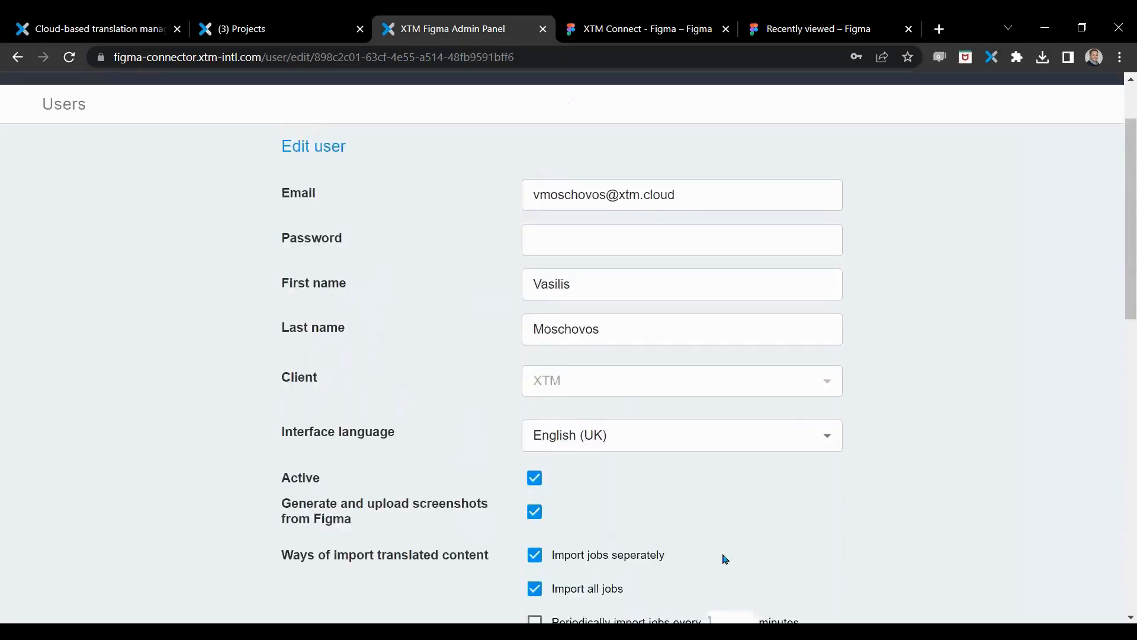
scroll(703, 553, down, 5)
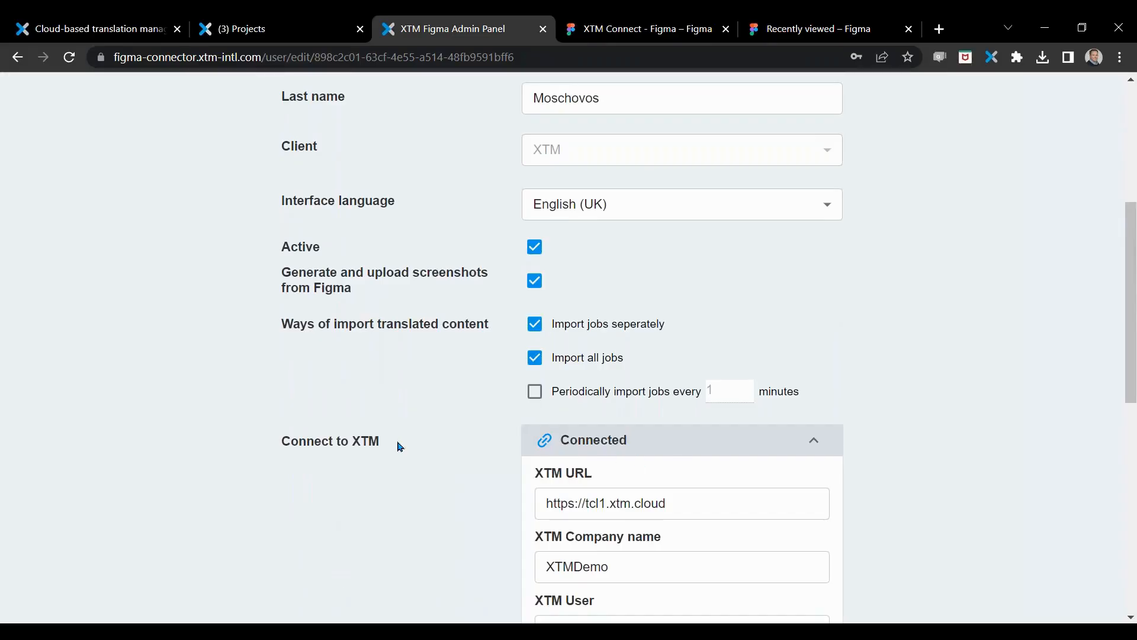
scroll(400, 446, up, 5)
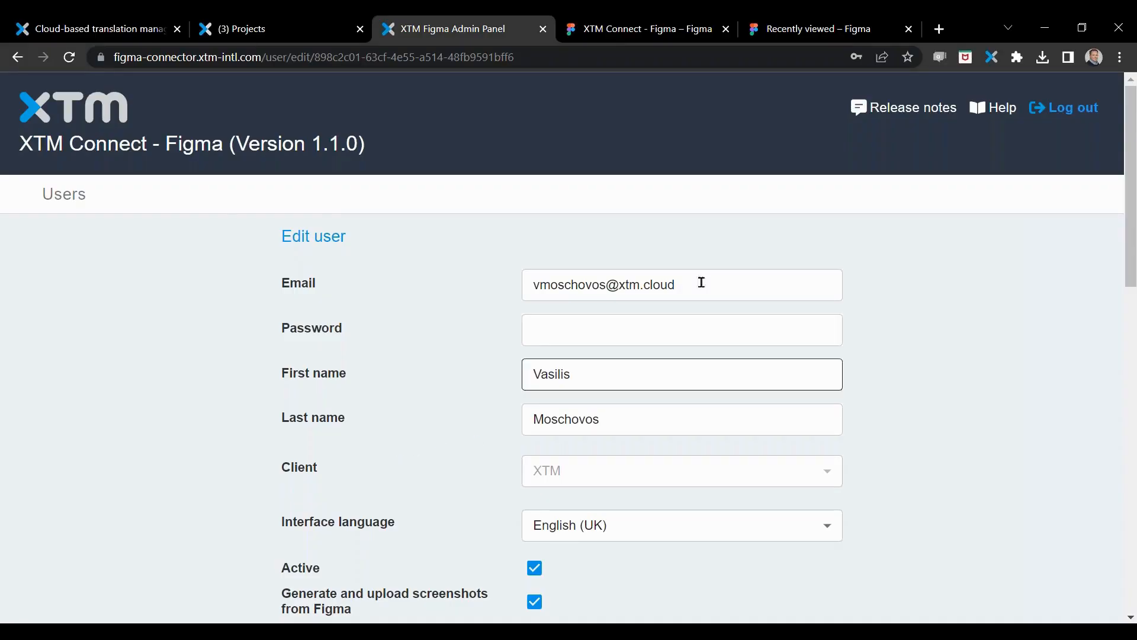
Step: View the XTM Connect plugin's Figma Community page and open the XTM Connect Figma design from the recently viewed files
click(614, 28)
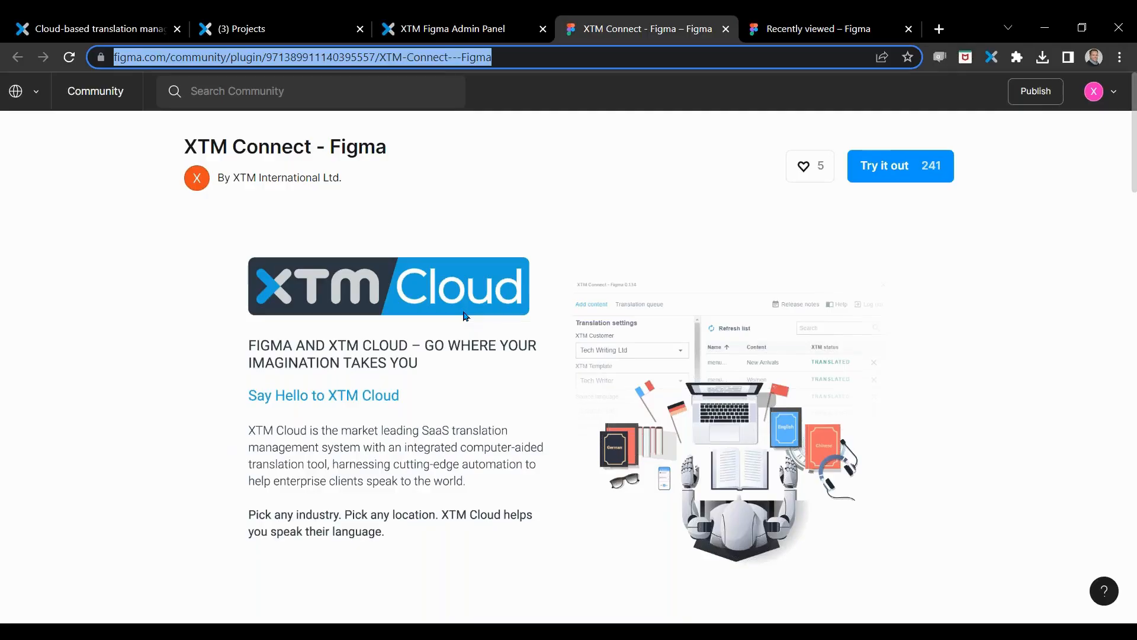
click(796, 37)
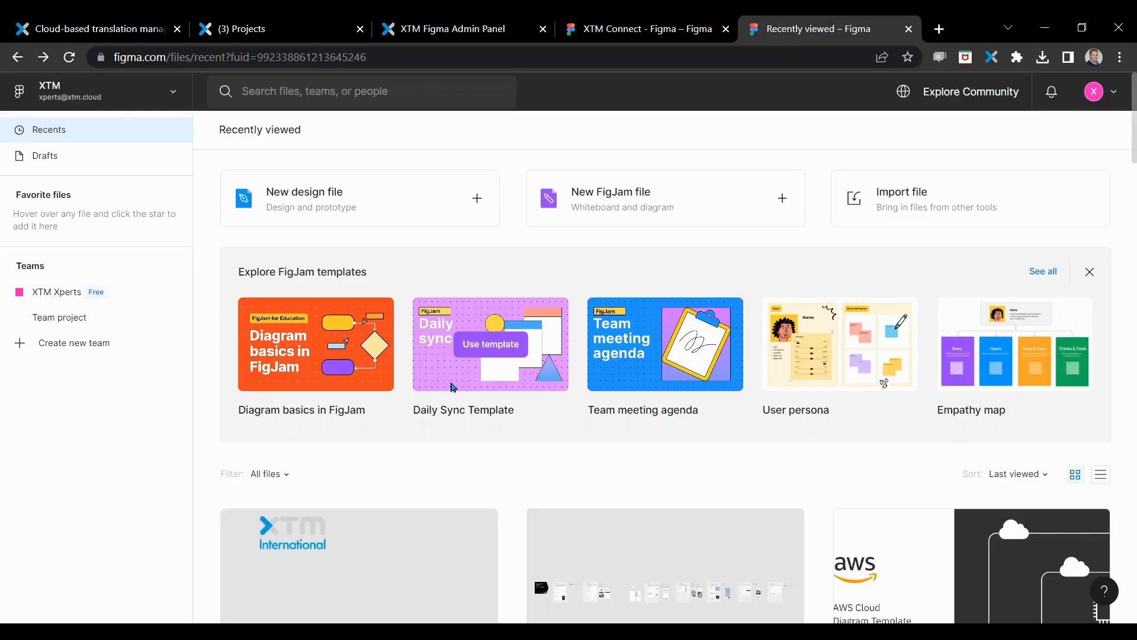
scroll(426, 435, down, 3)
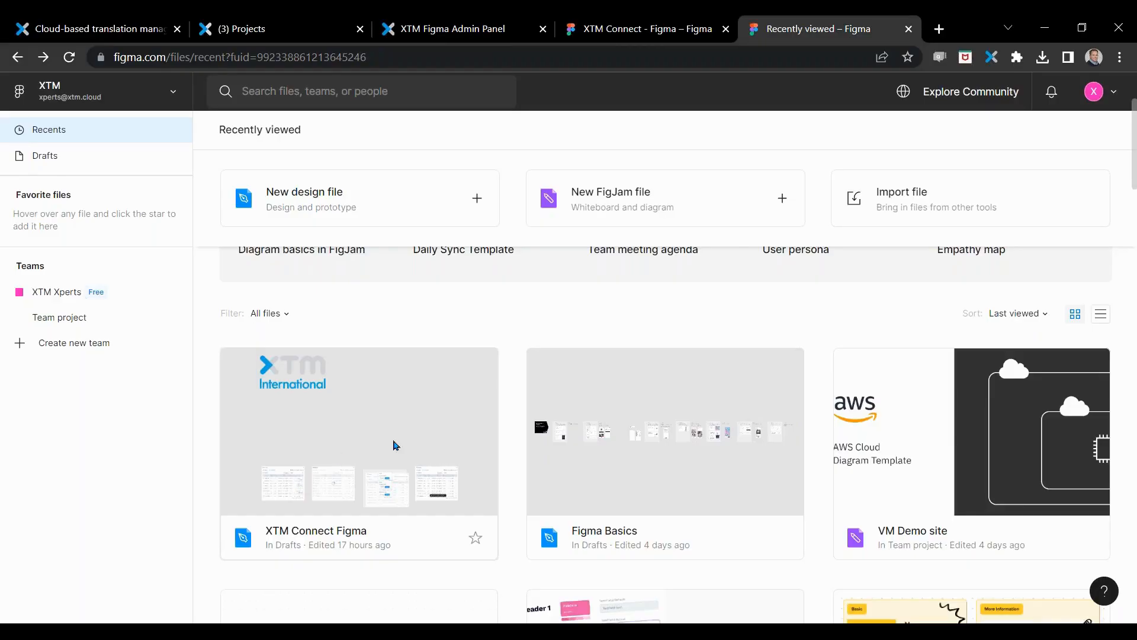
double_click(336, 409)
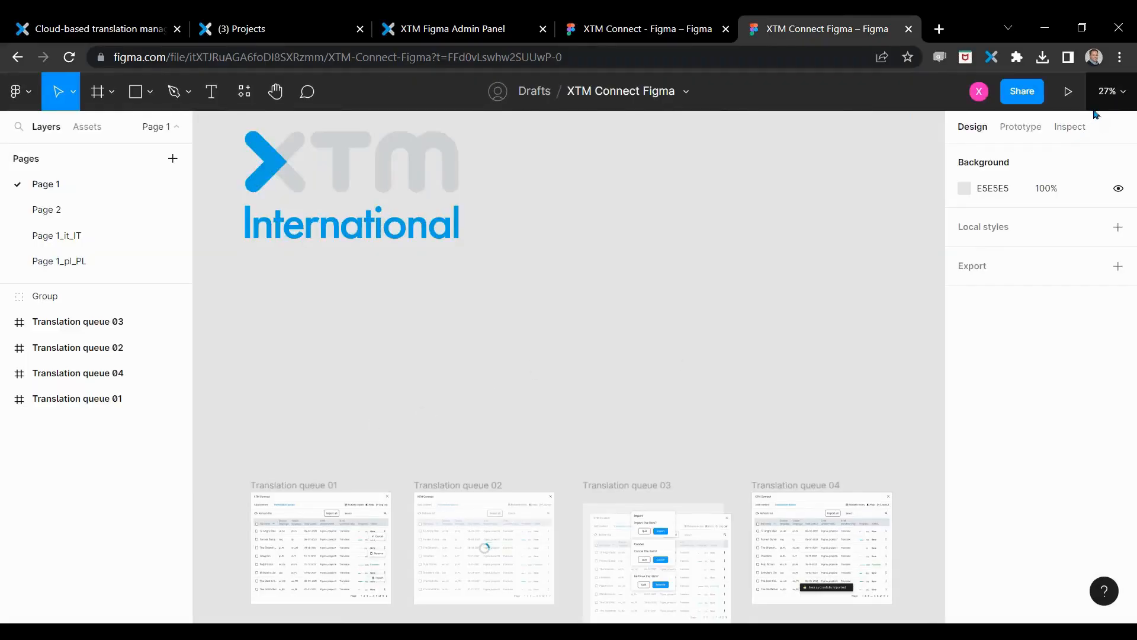
Step: Select the overlay rectangles in the Translation queue 02 and 03 frames together, stretch them to about 2014 × 635 overall, and deselect them
click(1123, 96)
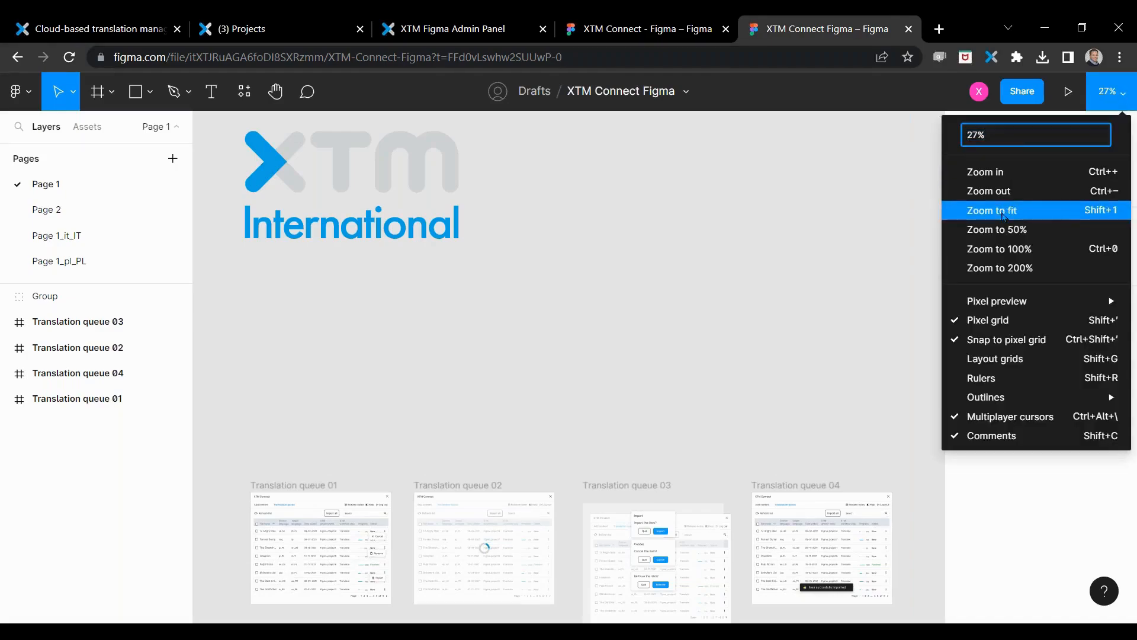
click(1005, 237)
drag(565, 466, 583, 394)
scroll(926, 413, down, 8)
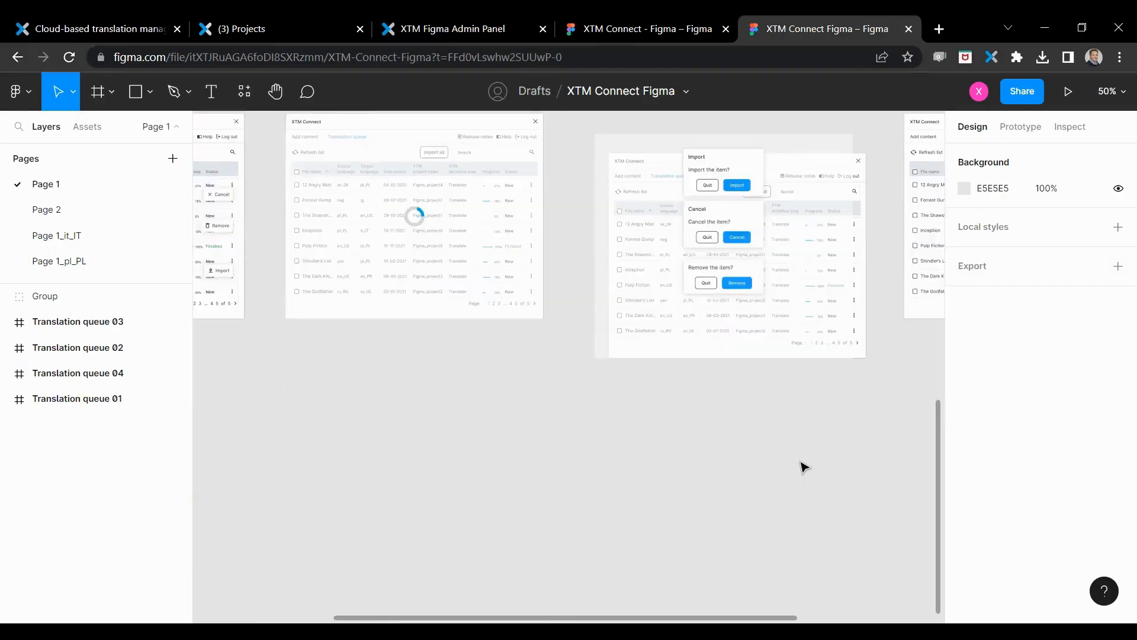
scroll(804, 467, up, 3)
drag(748, 619, 853, 617)
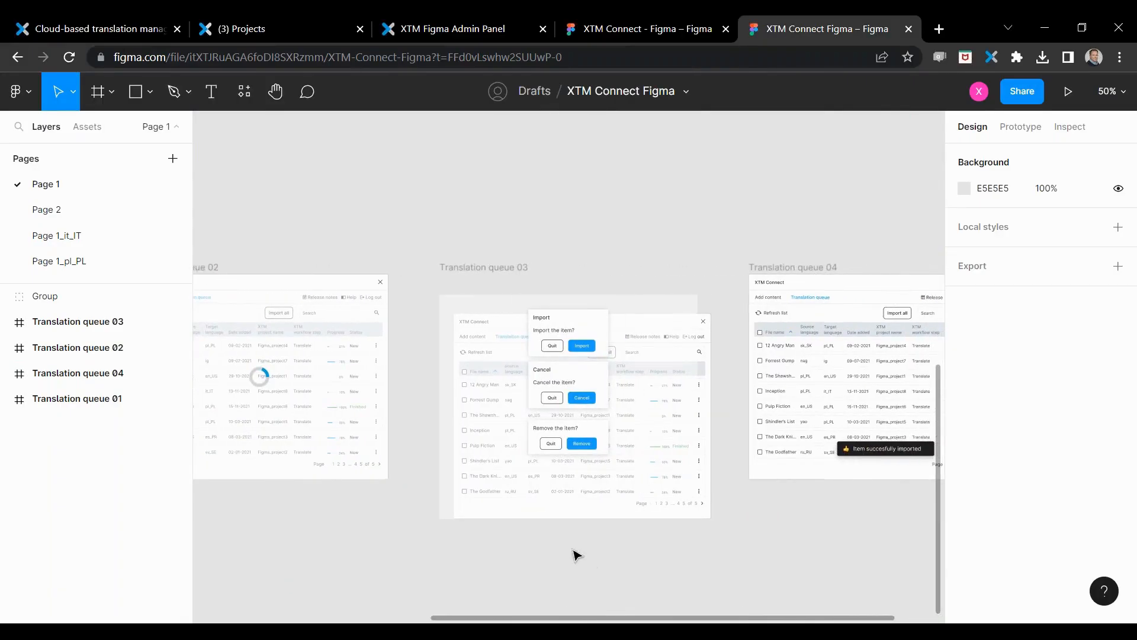
click(469, 338)
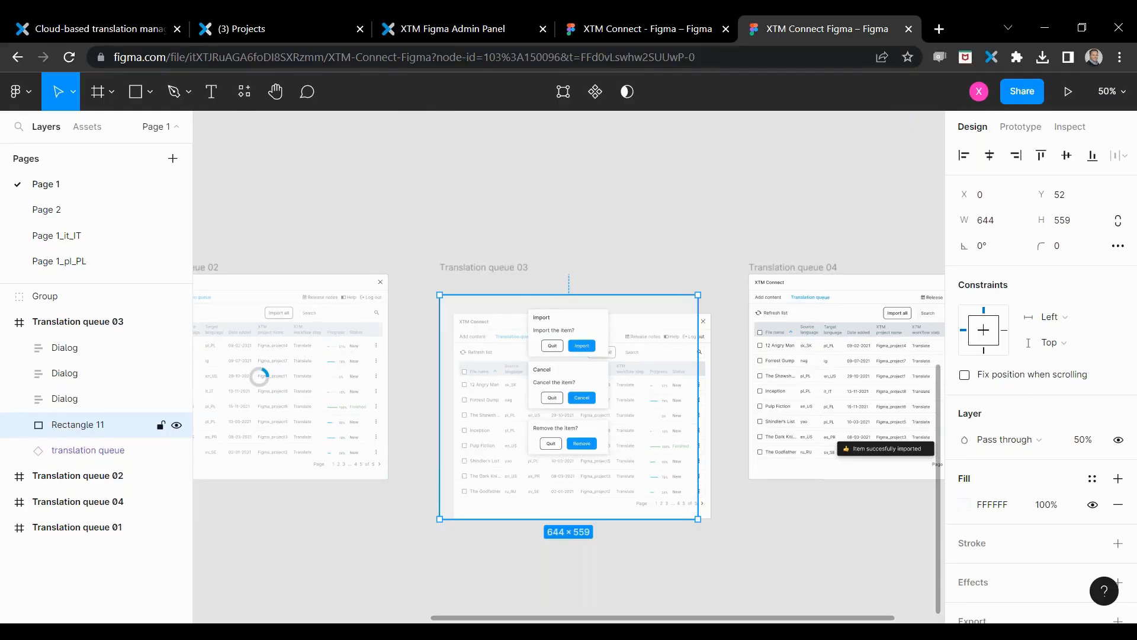
shift+click(284, 390)
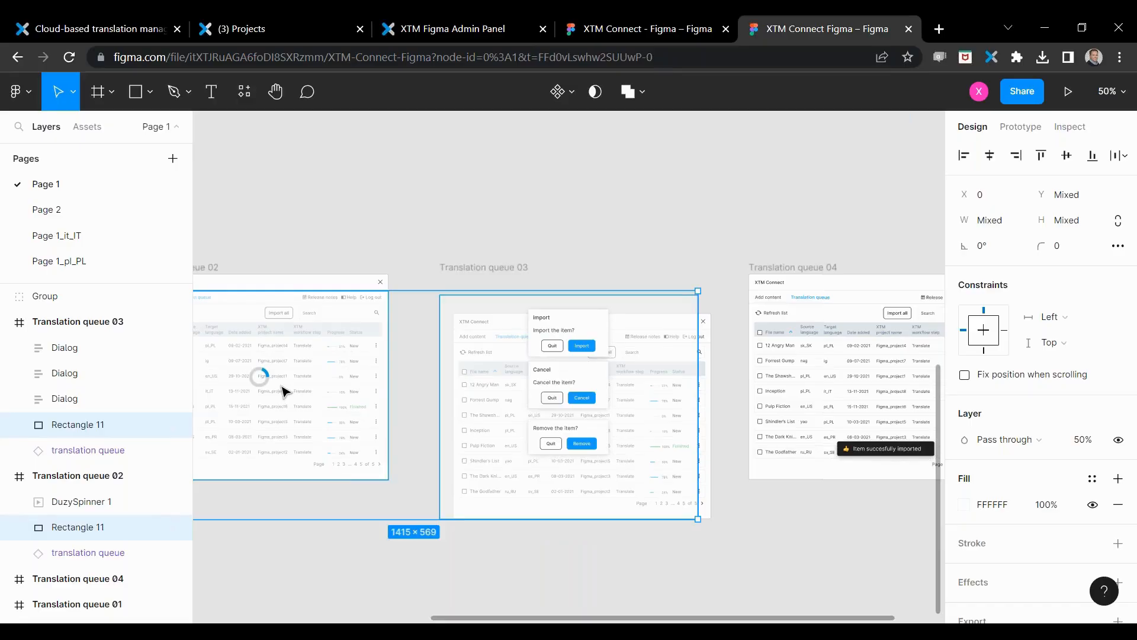
drag(698, 518, 934, 545)
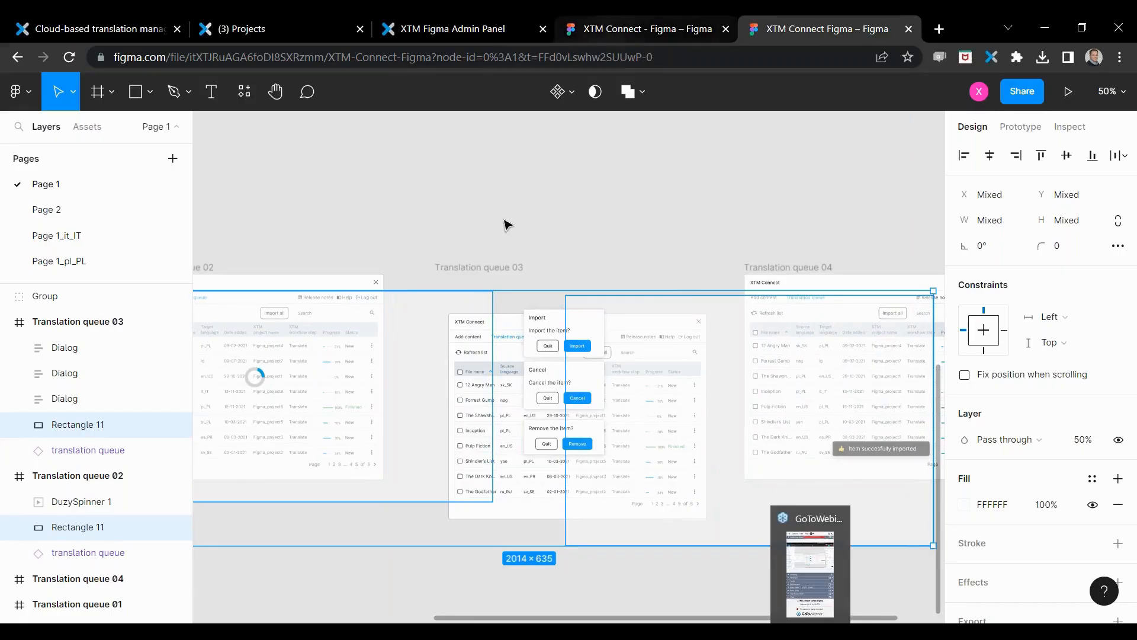
click(527, 206)
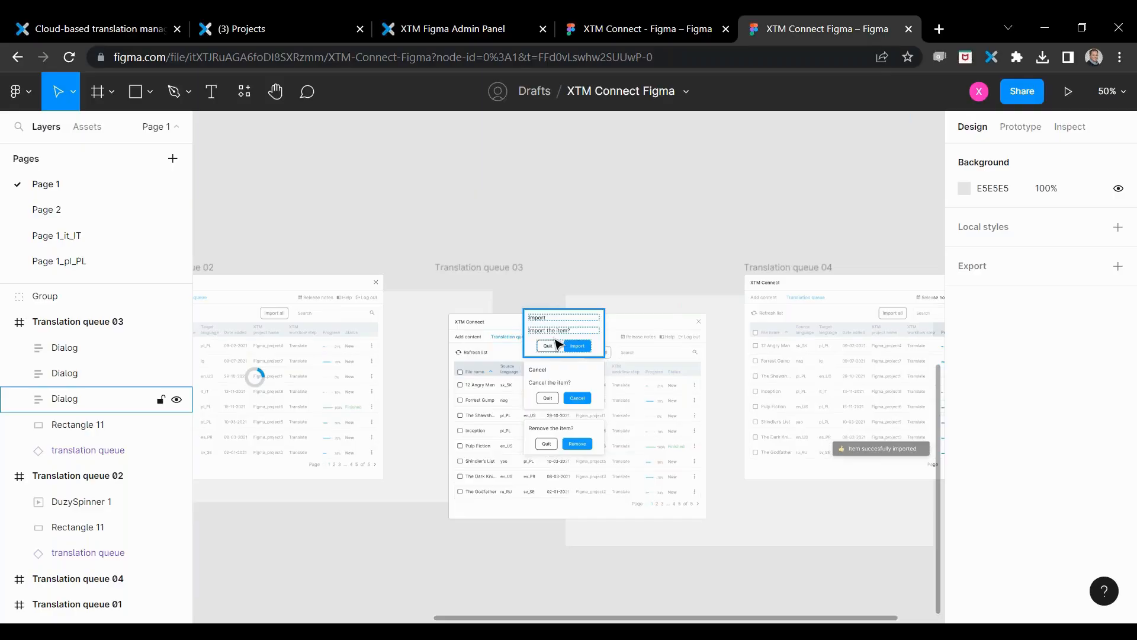
Step: Select the Import, Cancel and Remove dialogs in the Translation queue 03 frame and run the saved XTM Connect - Figma plugin on them
click(557, 343)
shift+click(551, 385)
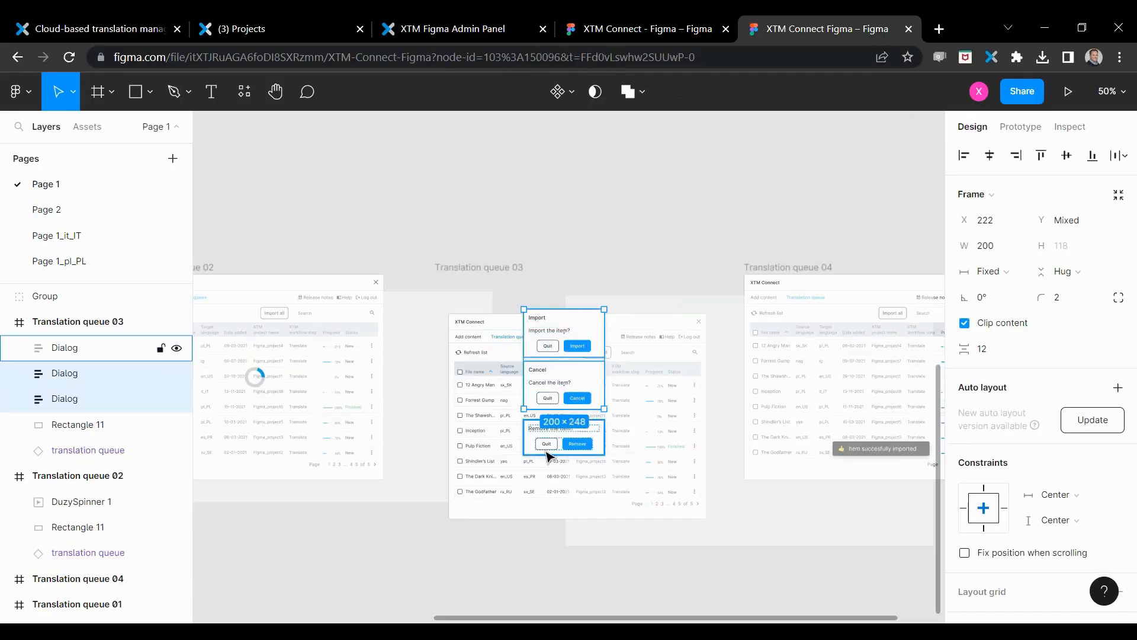
shift+click(529, 451)
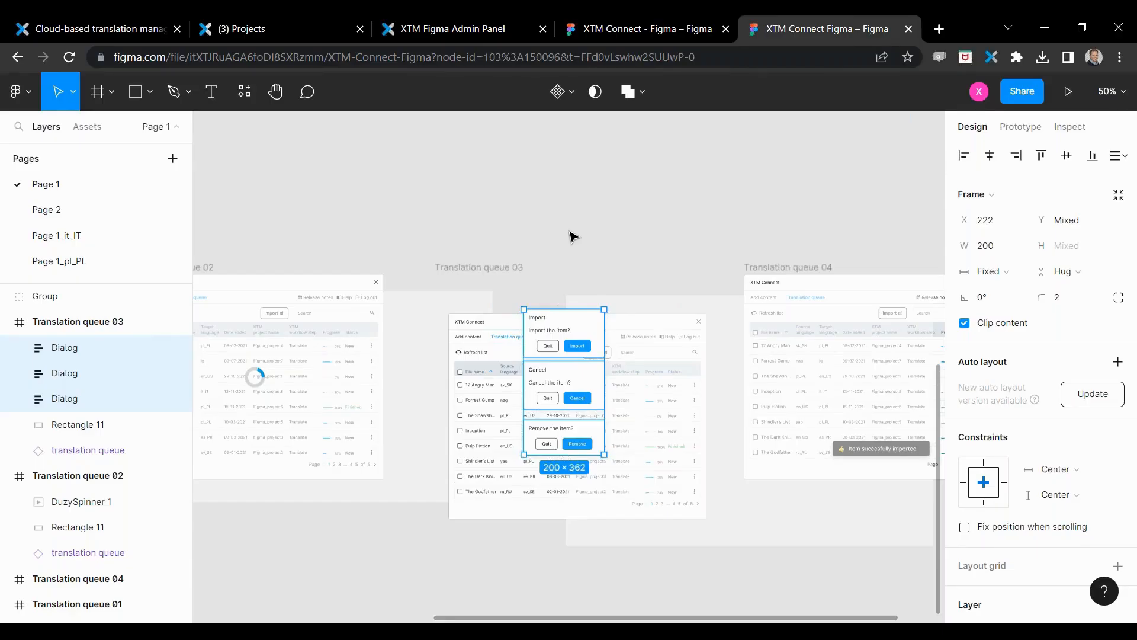
right_click(561, 330)
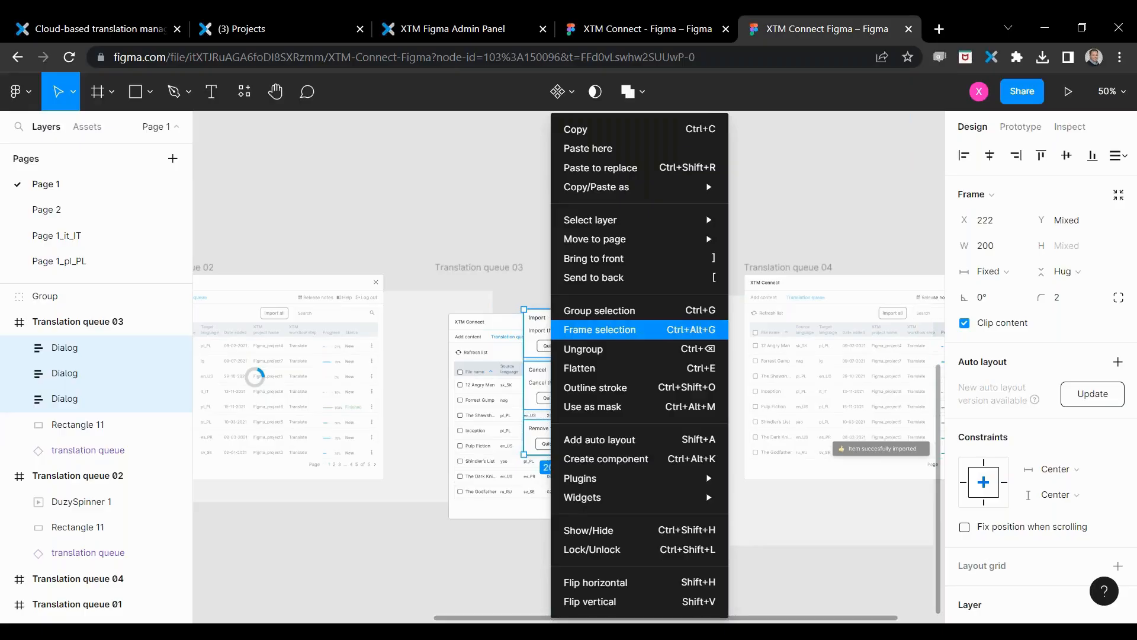
mouse_move(581, 480)
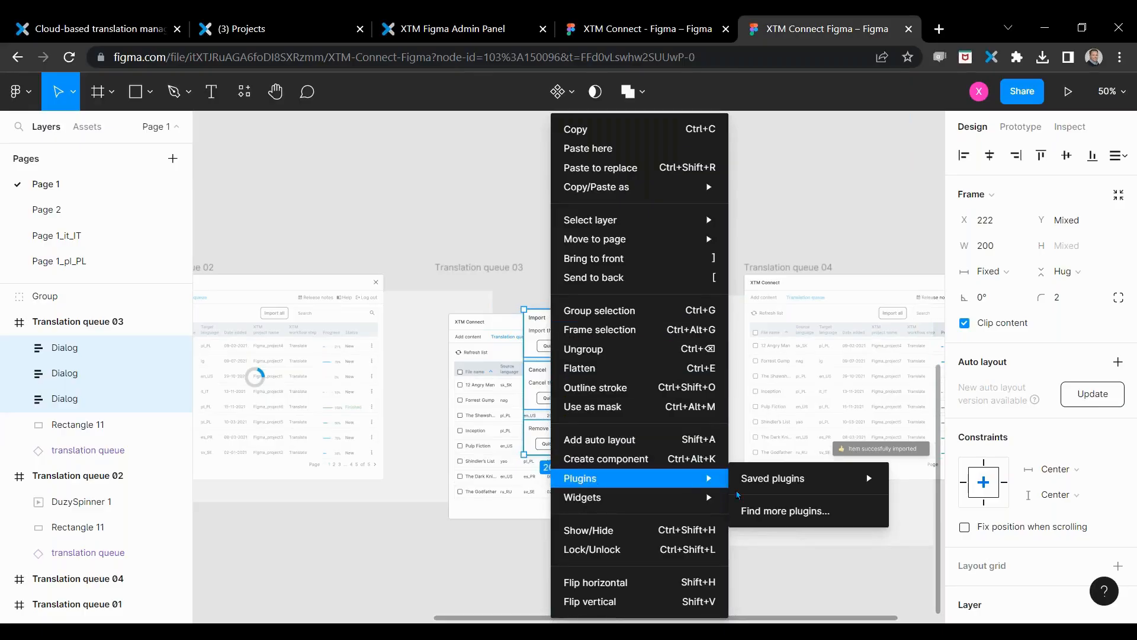
mouse_move(826, 483)
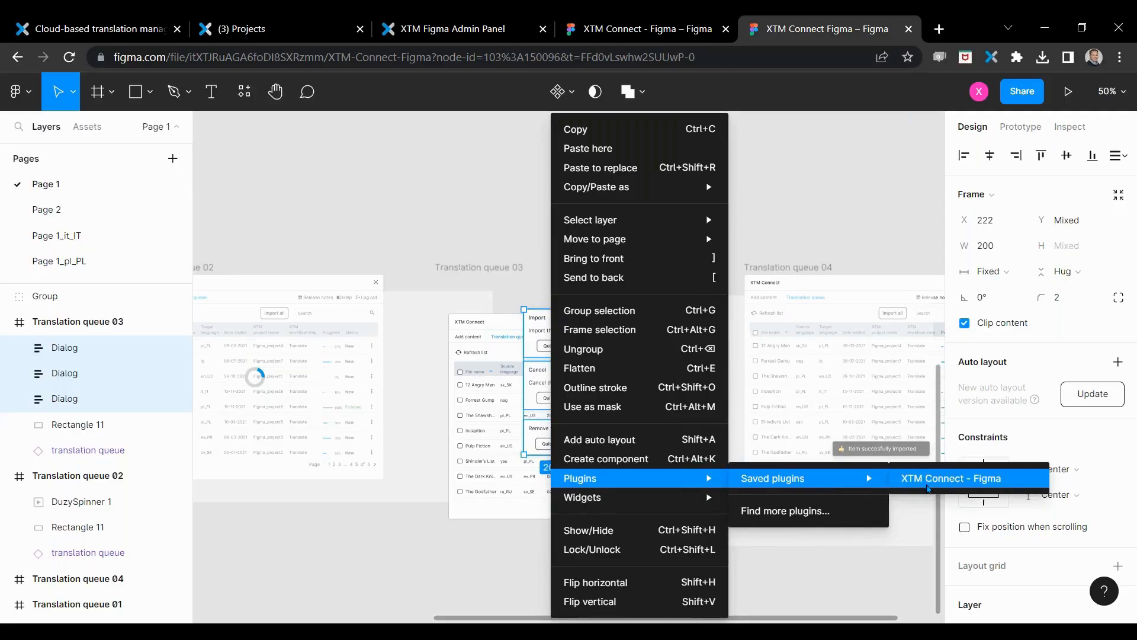
click(930, 485)
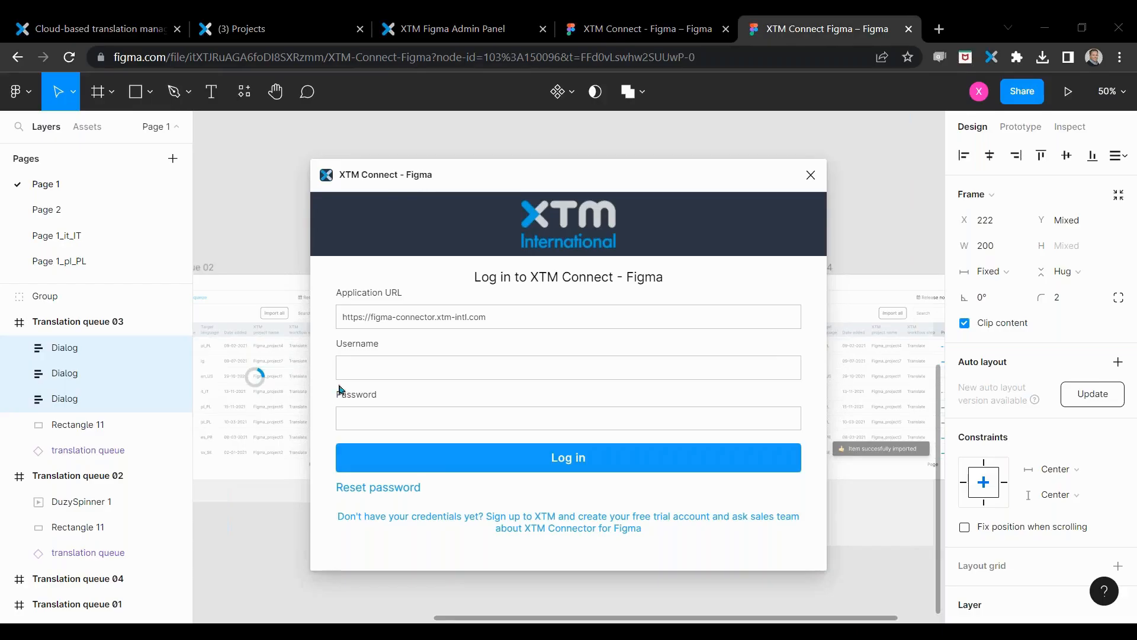
Step: Log in to XTM Connect - Figma with the demo account's username and password
click(346, 366)
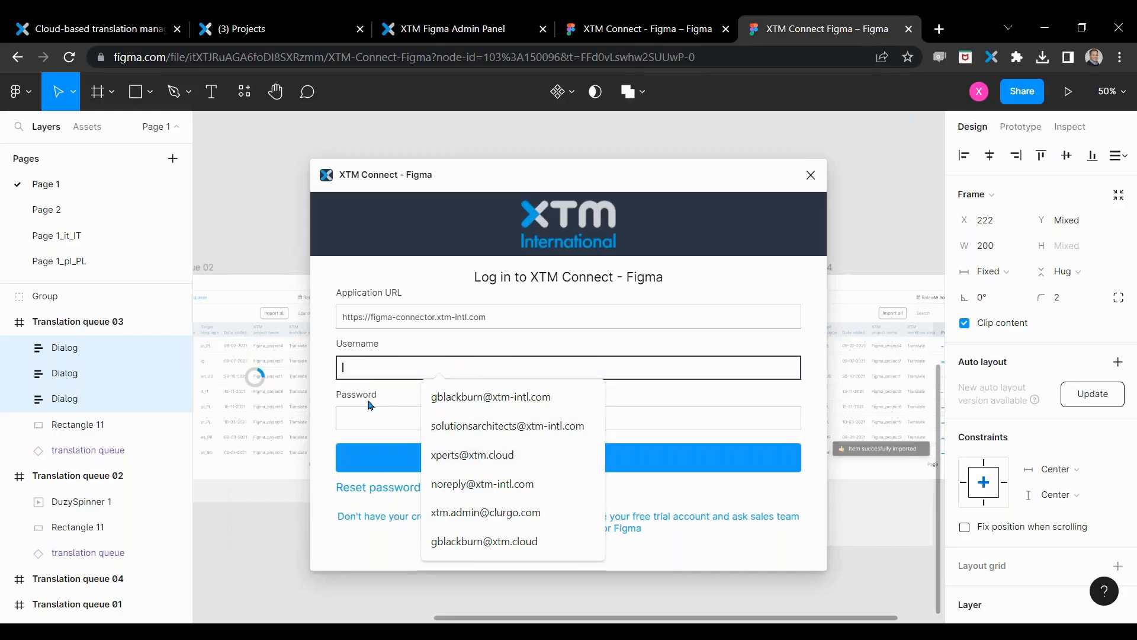
text(xtm)
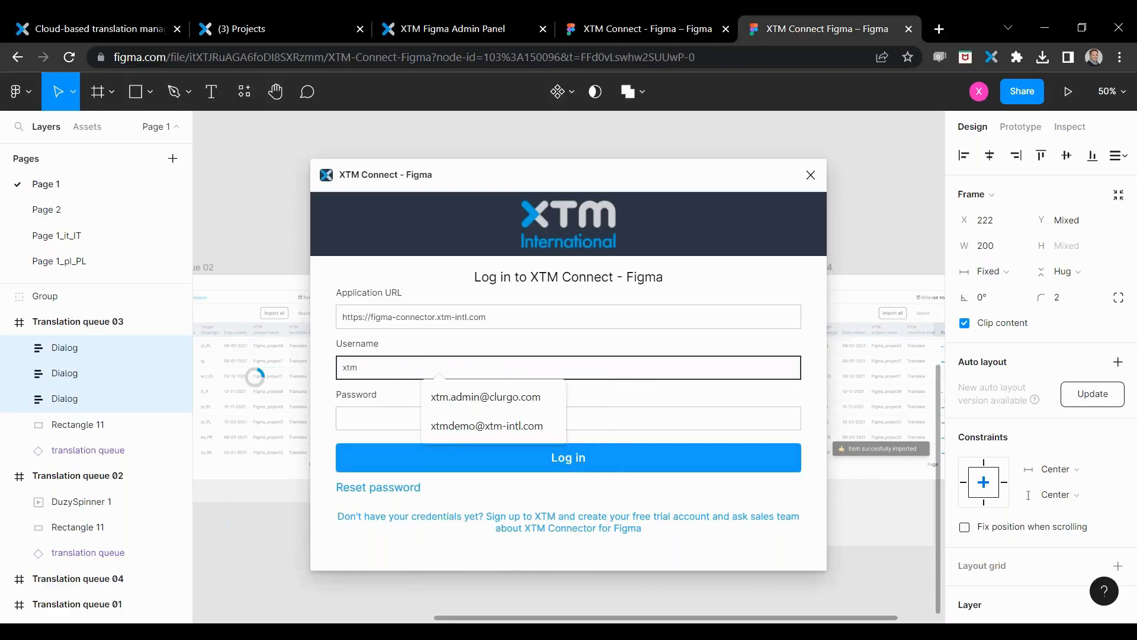
key(Down)
key(Down)
key(Return)
click(369, 416)
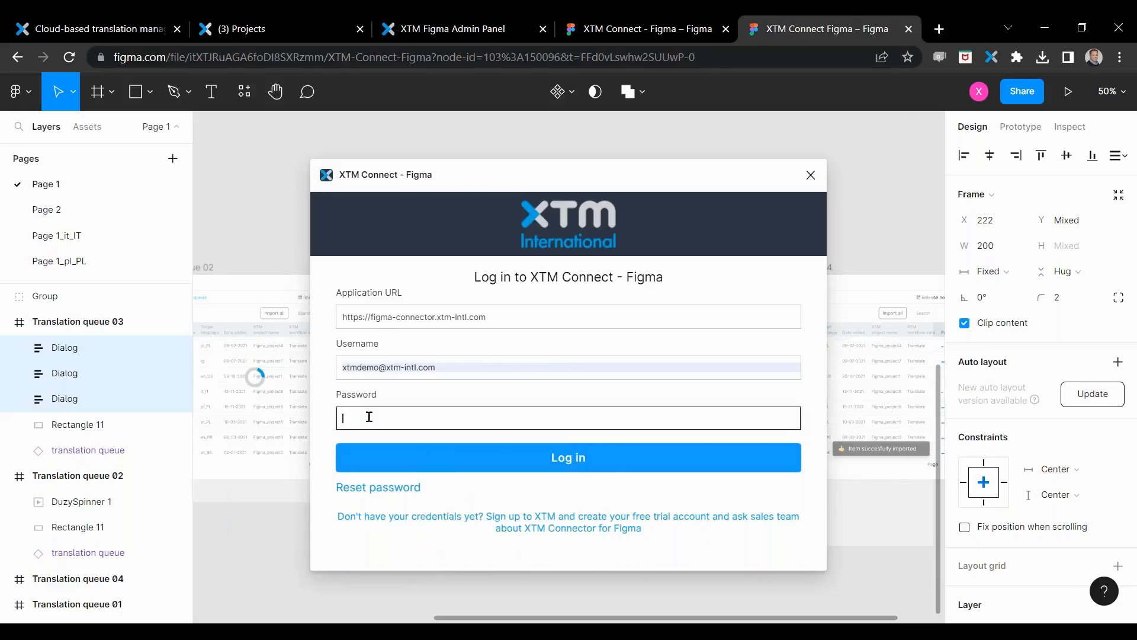
text(xtm)
text(•••••)
click(424, 468)
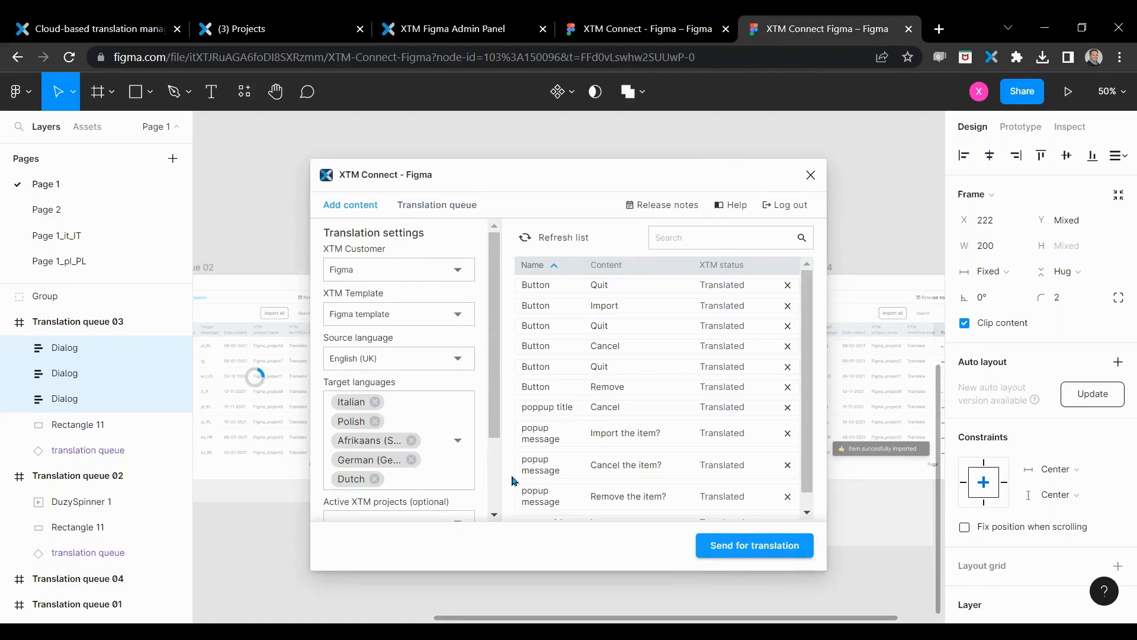
Step: Look through the listed dialog texts and reposition the plugin window and canvas so the three selected dialogs are unobstructed
scroll(629, 373, down, 1)
scroll(625, 422, up, 1)
drag(578, 190, 249, 170)
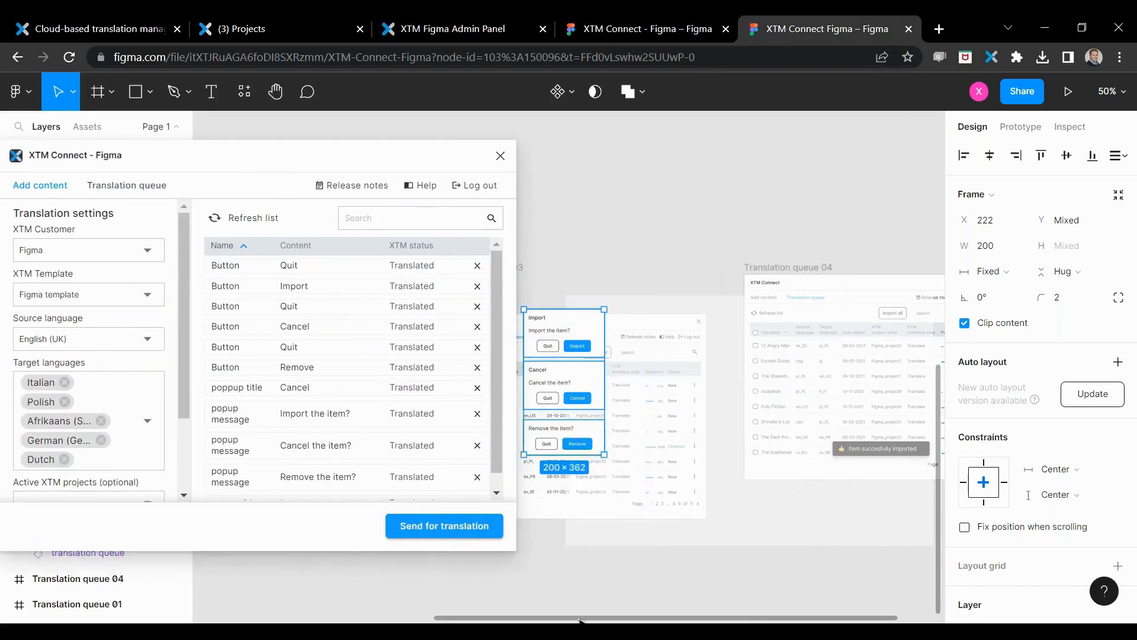
drag(579, 620, 461, 621)
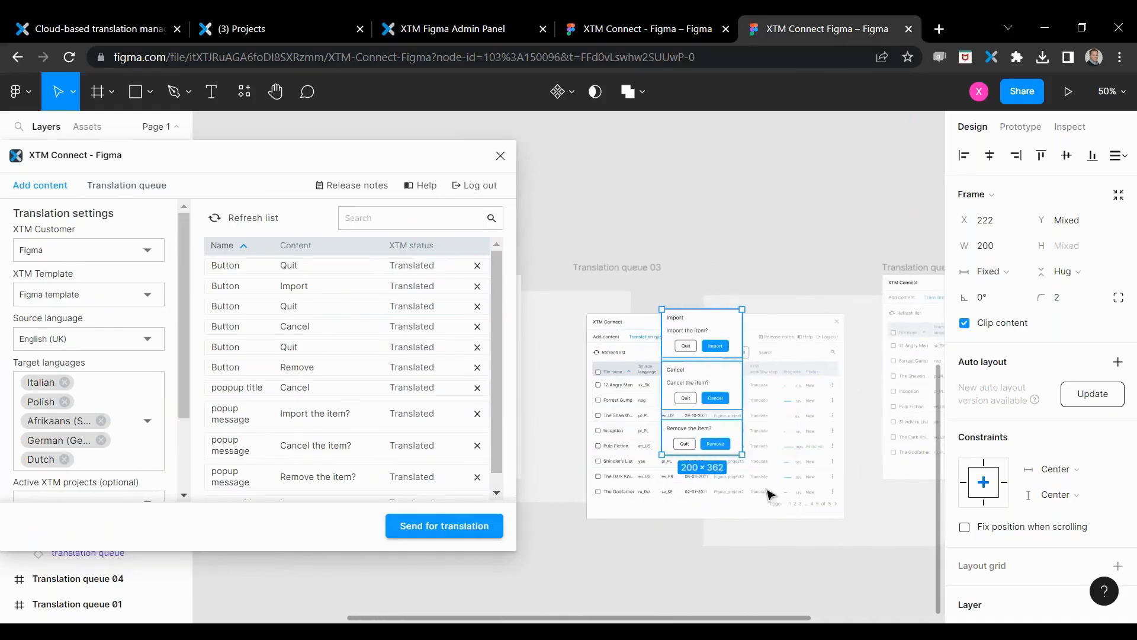
scroll(345, 320, down, 1)
scroll(336, 352, up, 1)
Step: Clear the canvas selection, select the Import, Cancel and Remove dialogs again, and check their texts in the plugin's content list
click(568, 231)
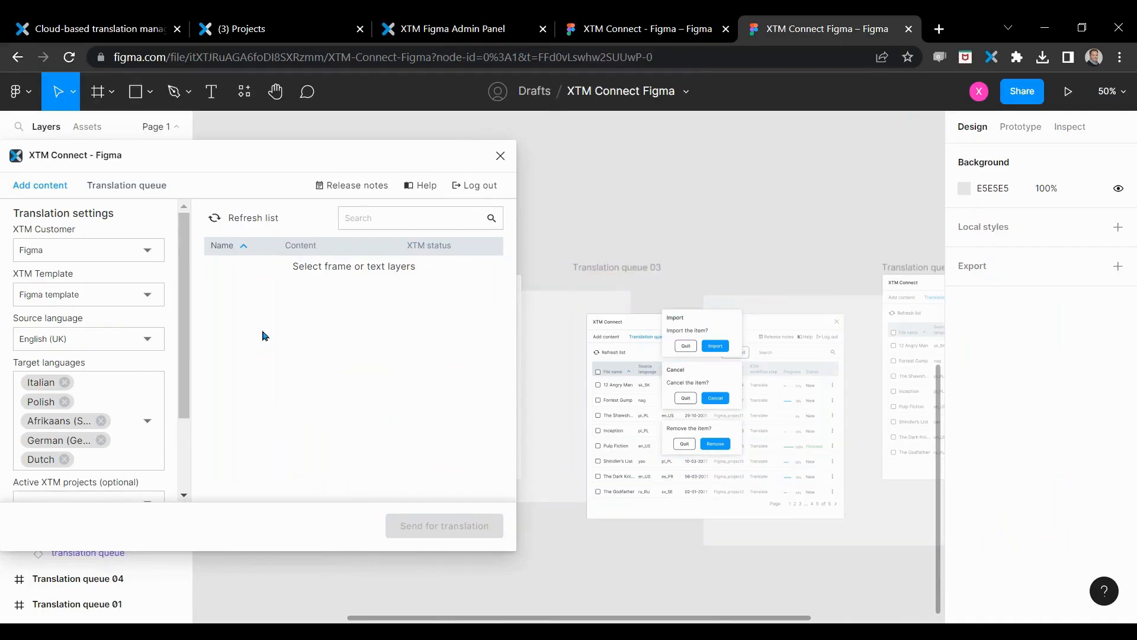
click(682, 337)
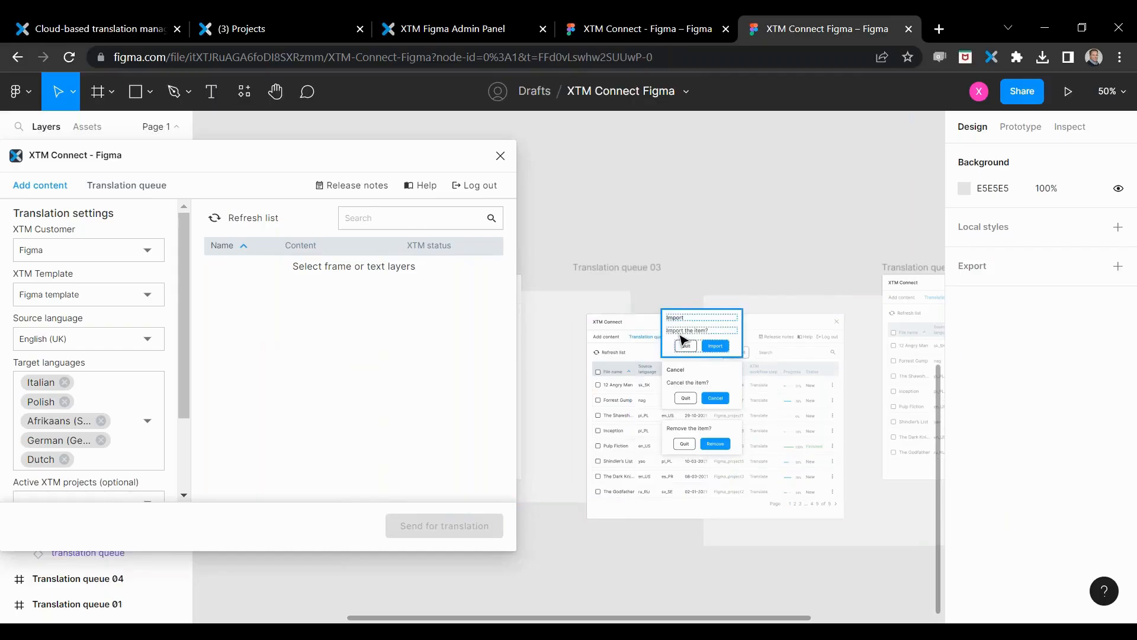
shift+click(684, 392)
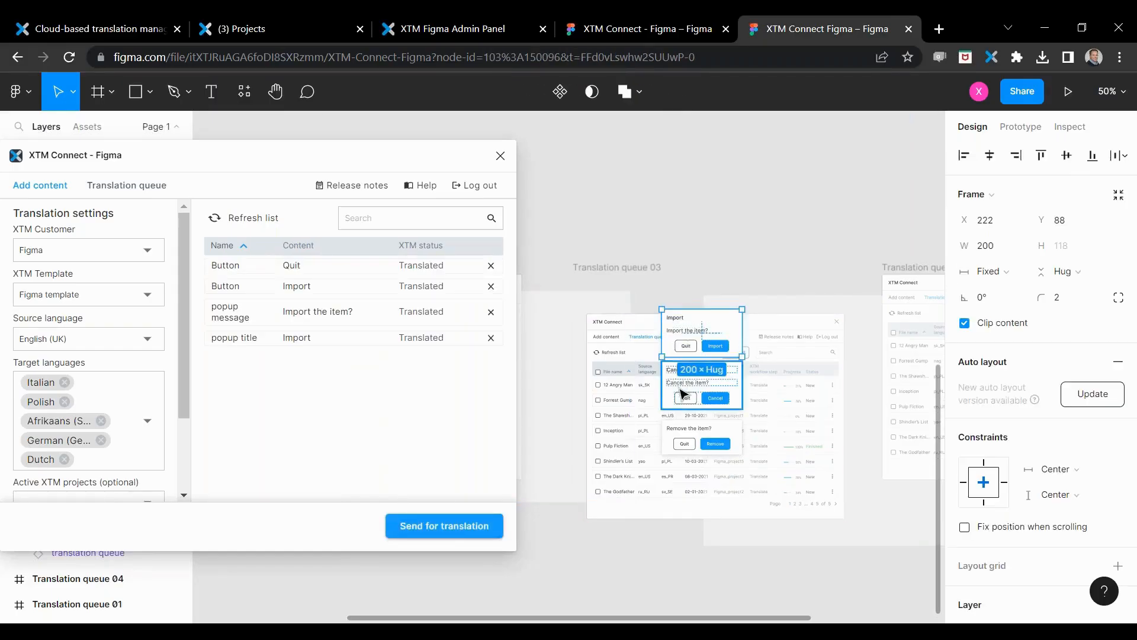
shift+click(684, 449)
scroll(330, 356, down, 1)
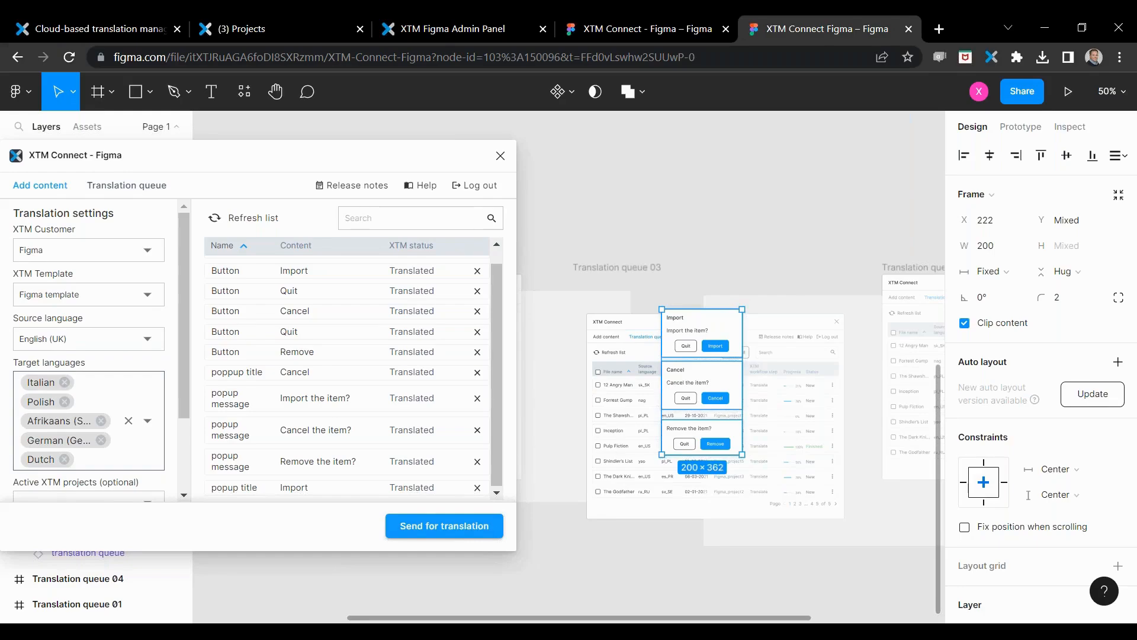
Step: Remove Italian, Polish, Afrikaans and German from the target languages, keeping Dutch, and check the active XTM projects without choosing one
click(64, 382)
click(64, 382)
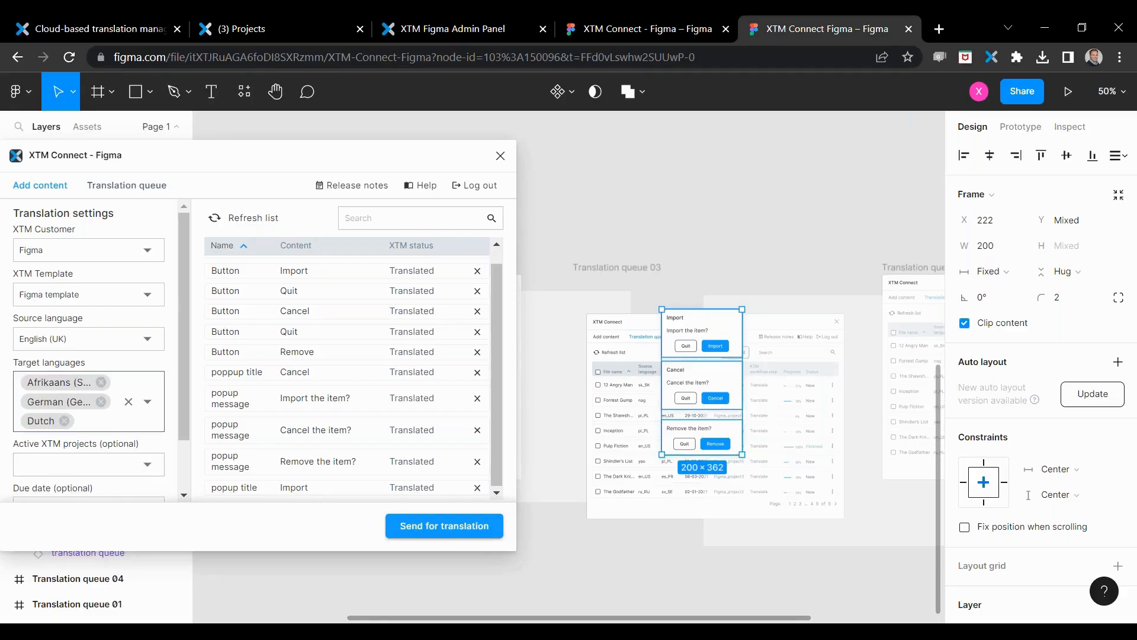
click(102, 382)
click(102, 382)
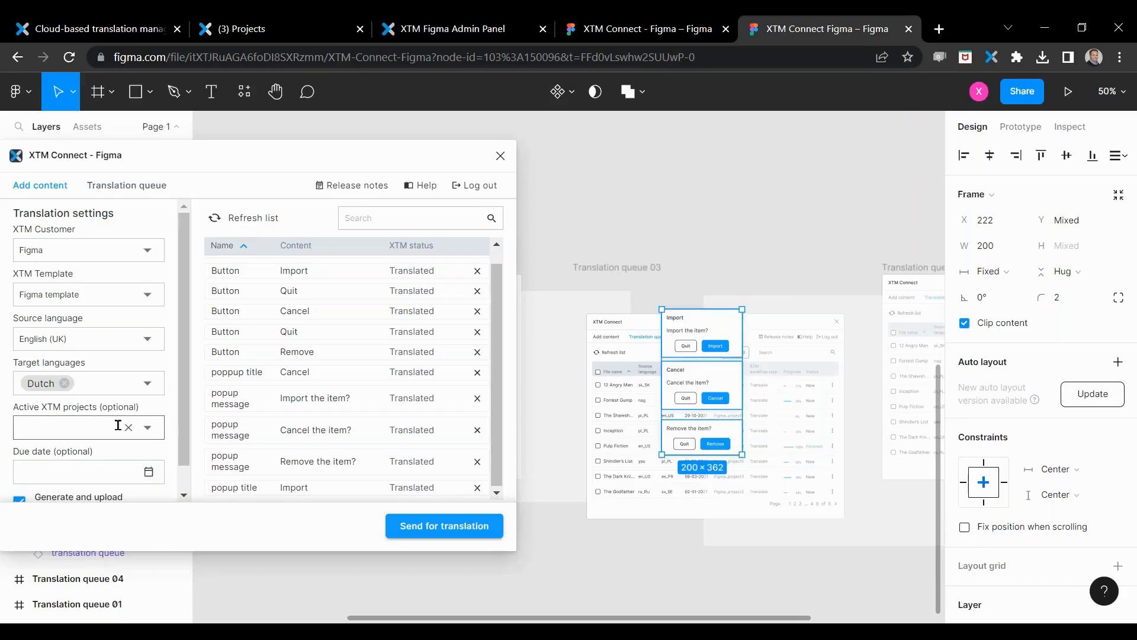
click(148, 428)
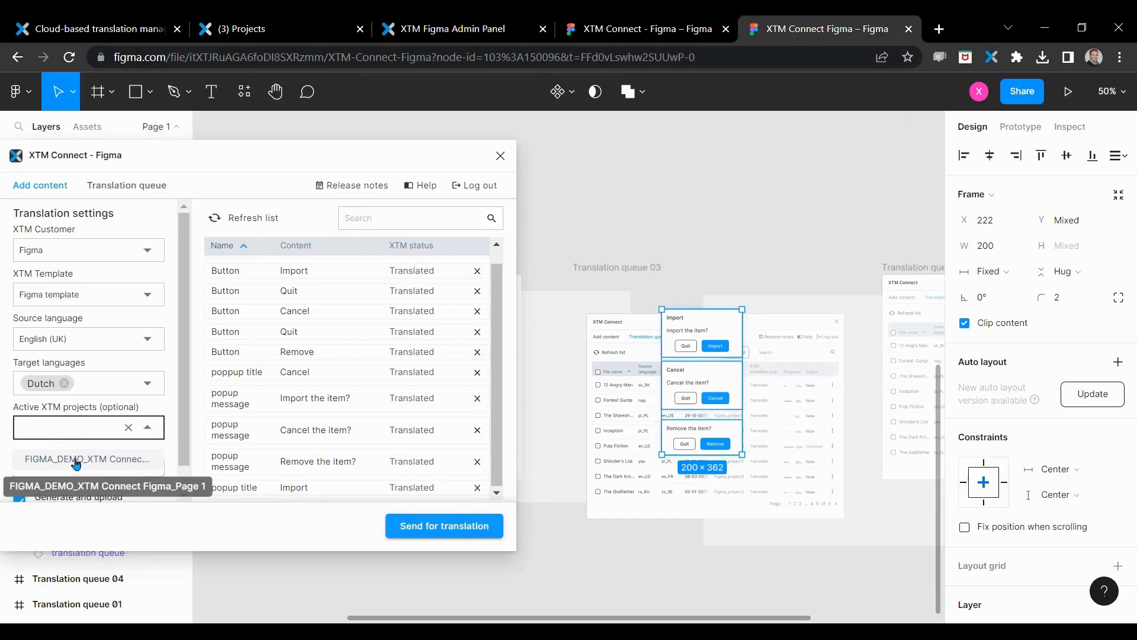
click(172, 412)
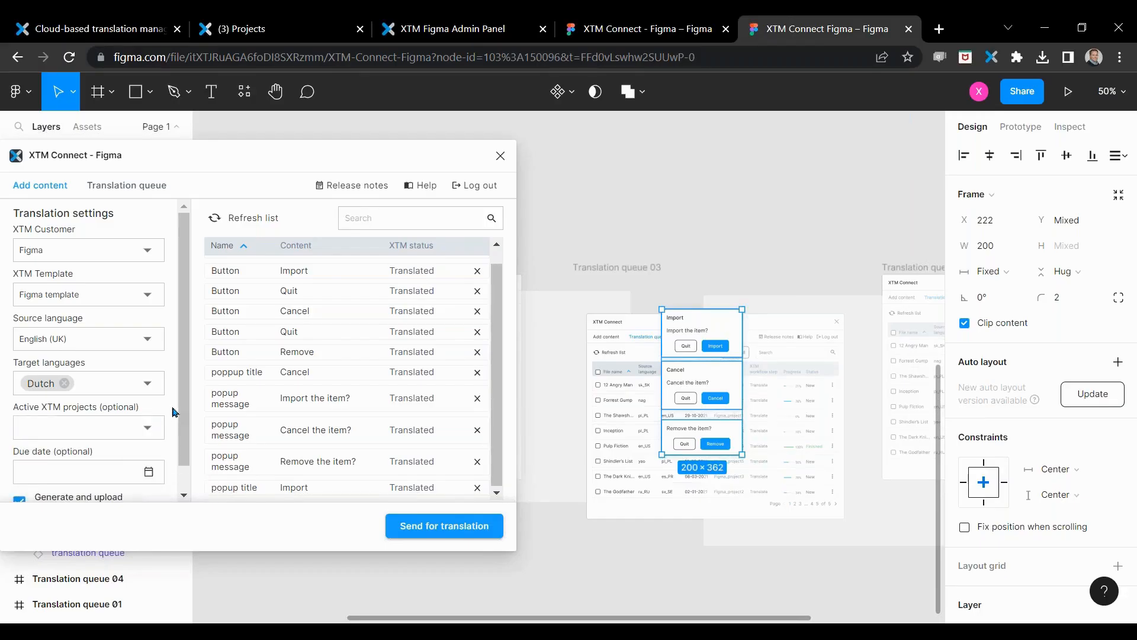
Step: Set the translation due date to January 26th at 00:00
scroll(68, 409, down, 1)
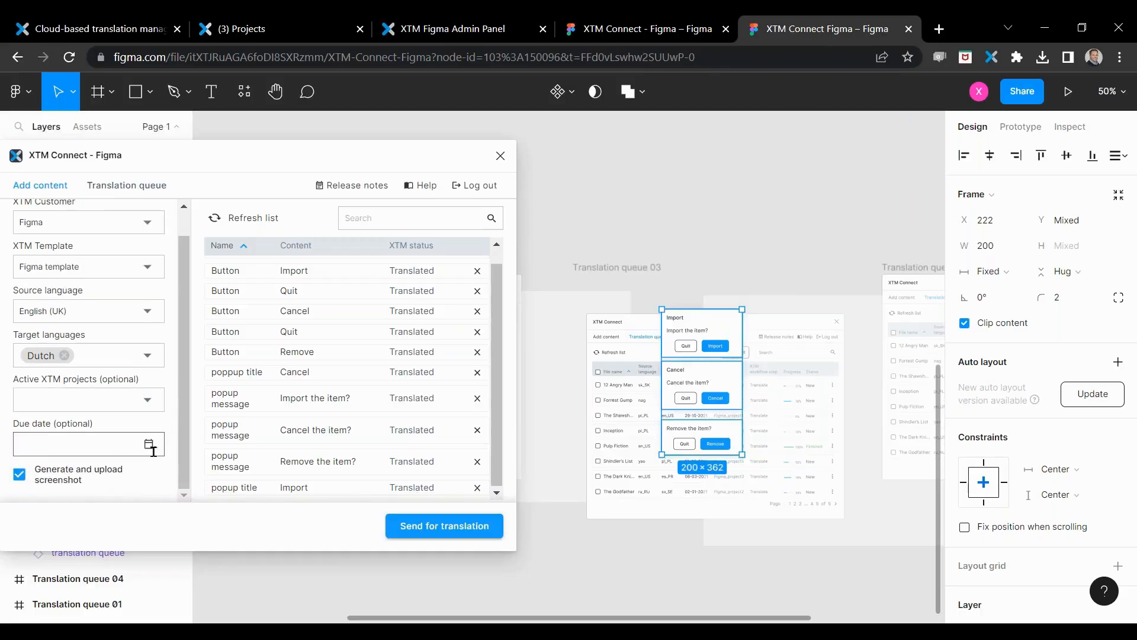
click(149, 445)
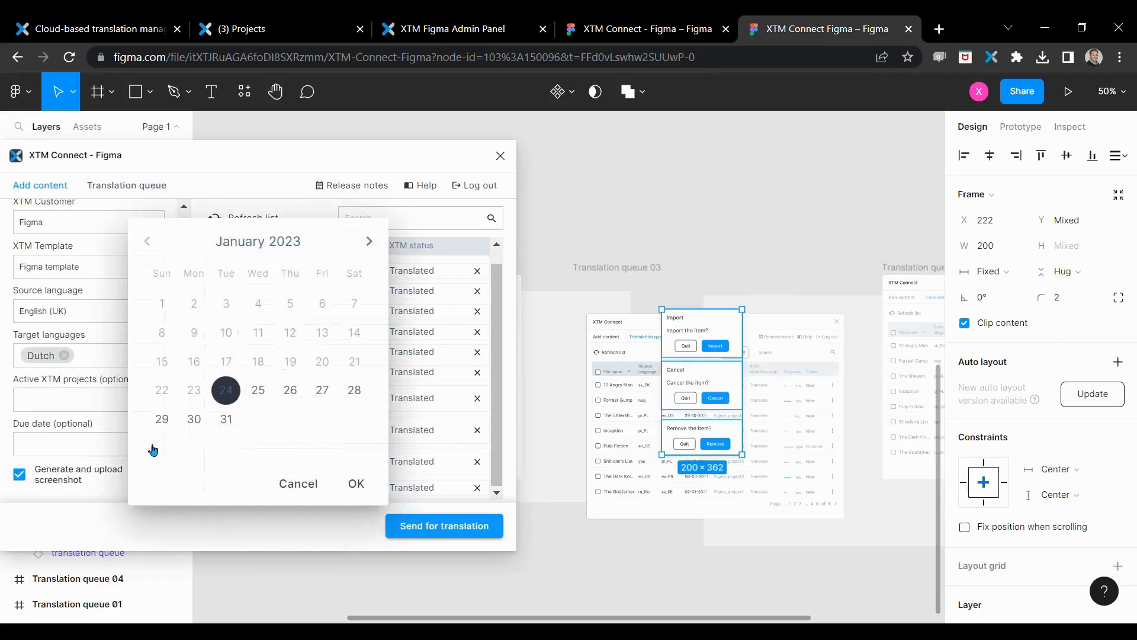
click(290, 392)
drag(203, 314, 259, 289)
click(356, 483)
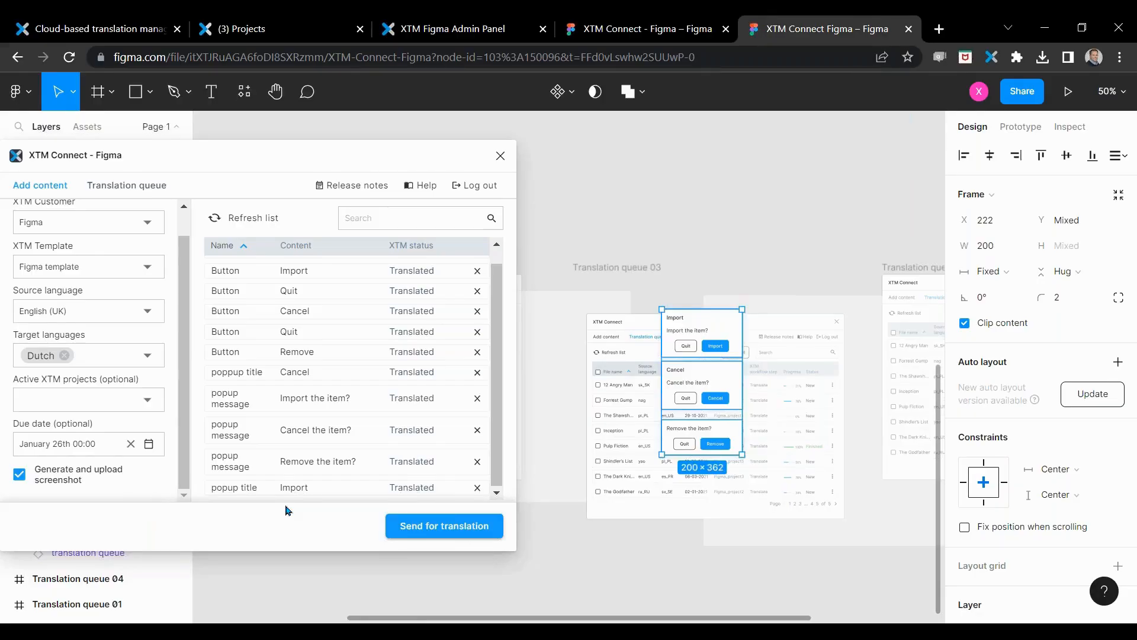
Step: Send the selected dialog content for translation and show the plugin's translation queue
click(462, 527)
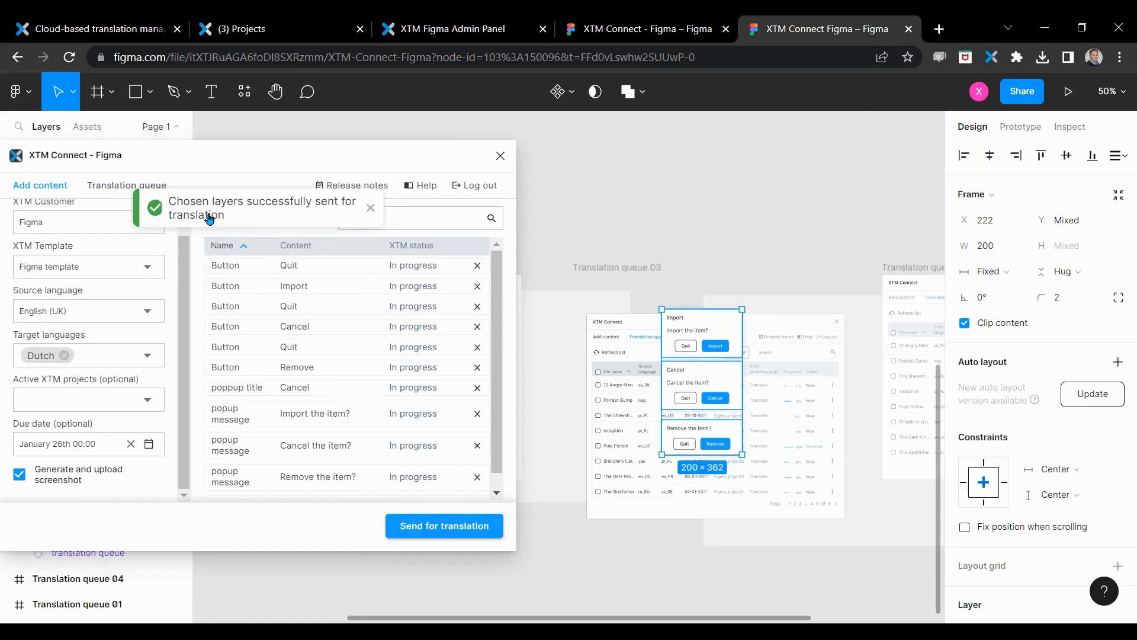
click(116, 187)
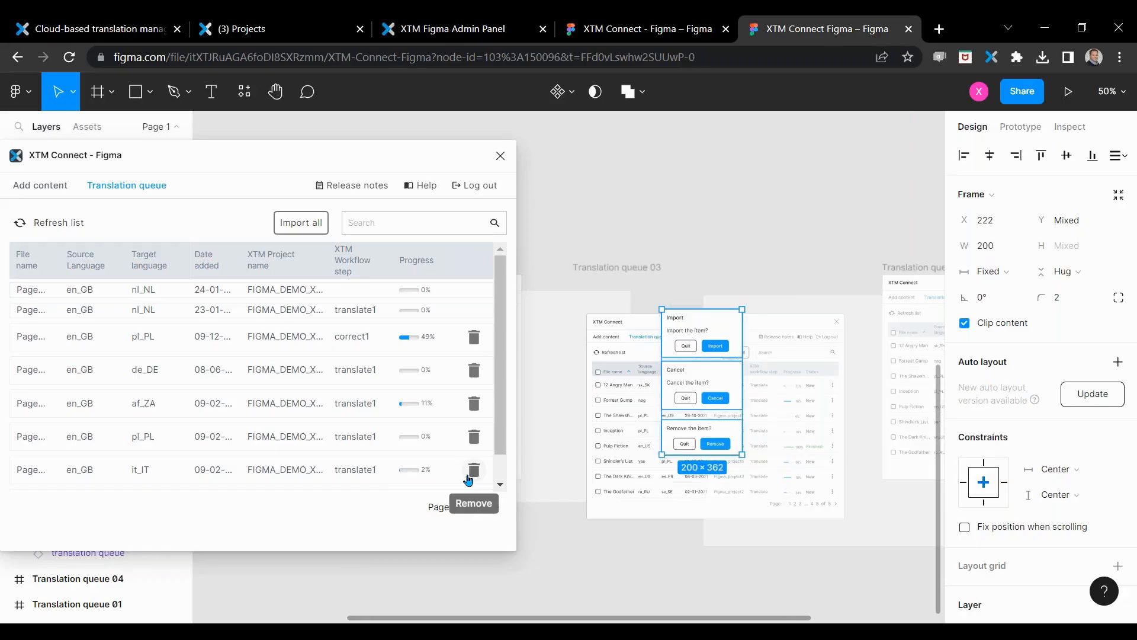
Step: Switch to the XTM Projects page, dismiss the user account details and reload the project list
click(246, 32)
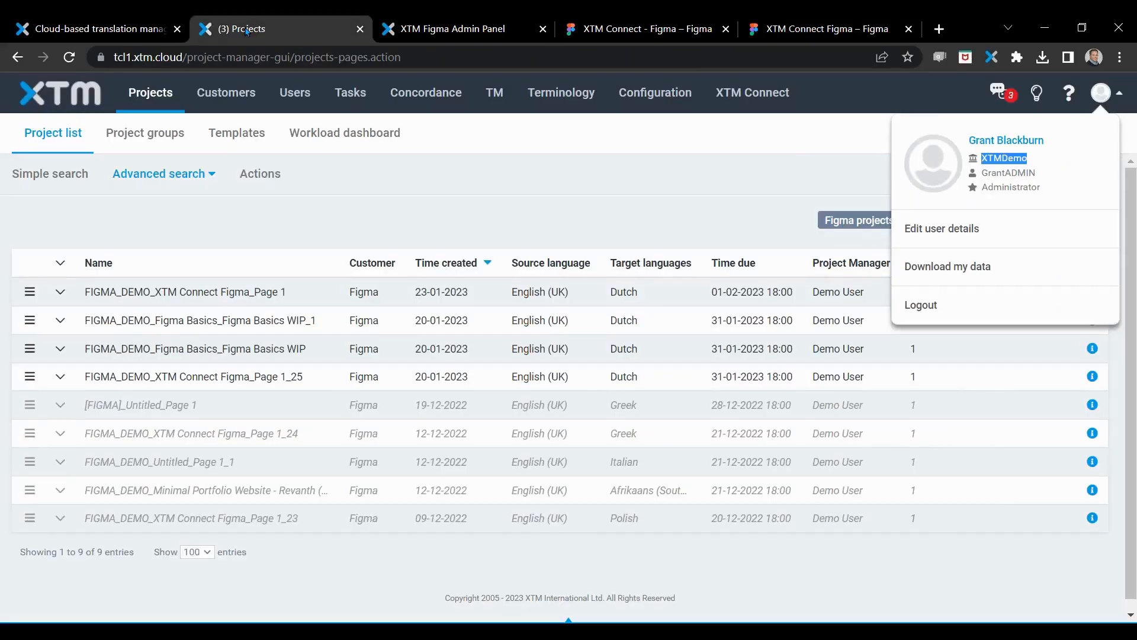
click(855, 293)
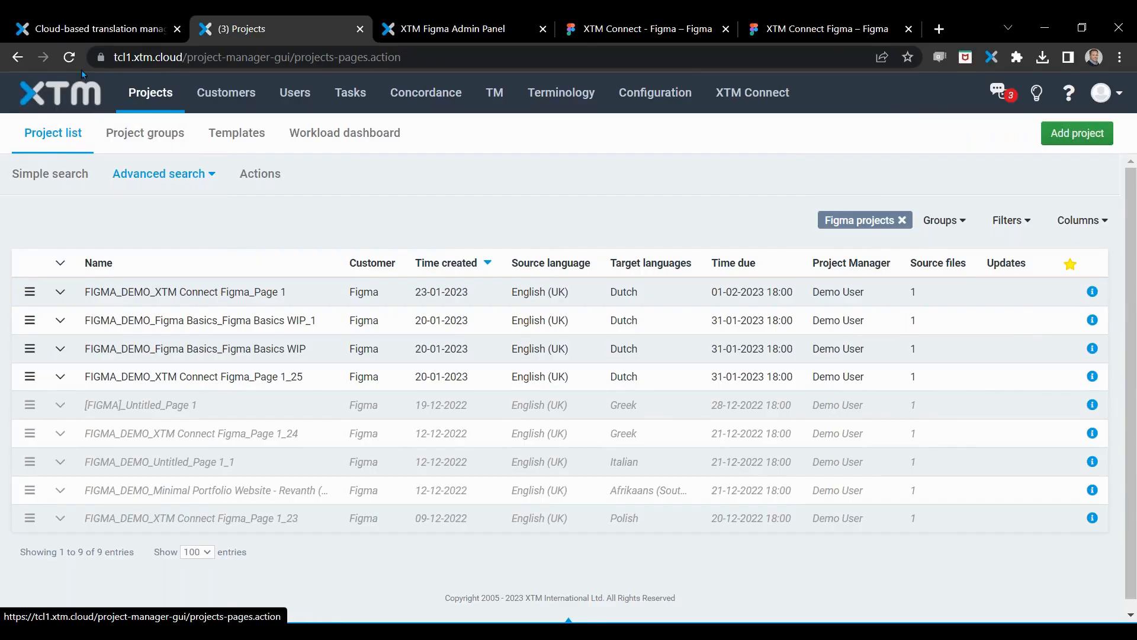
click(59, 148)
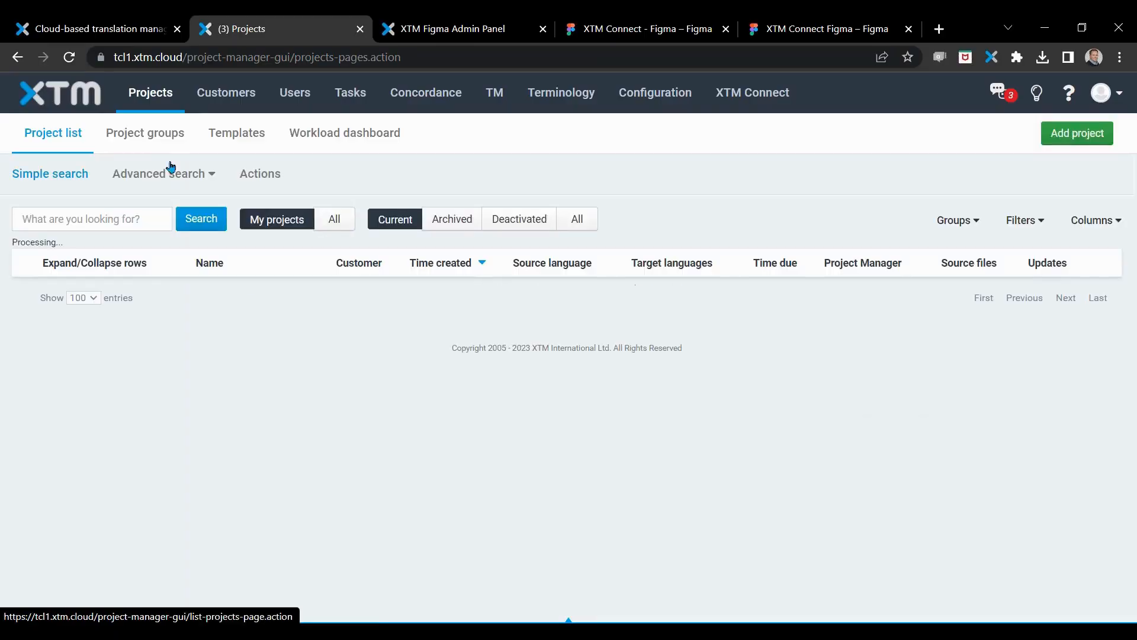
click(157, 135)
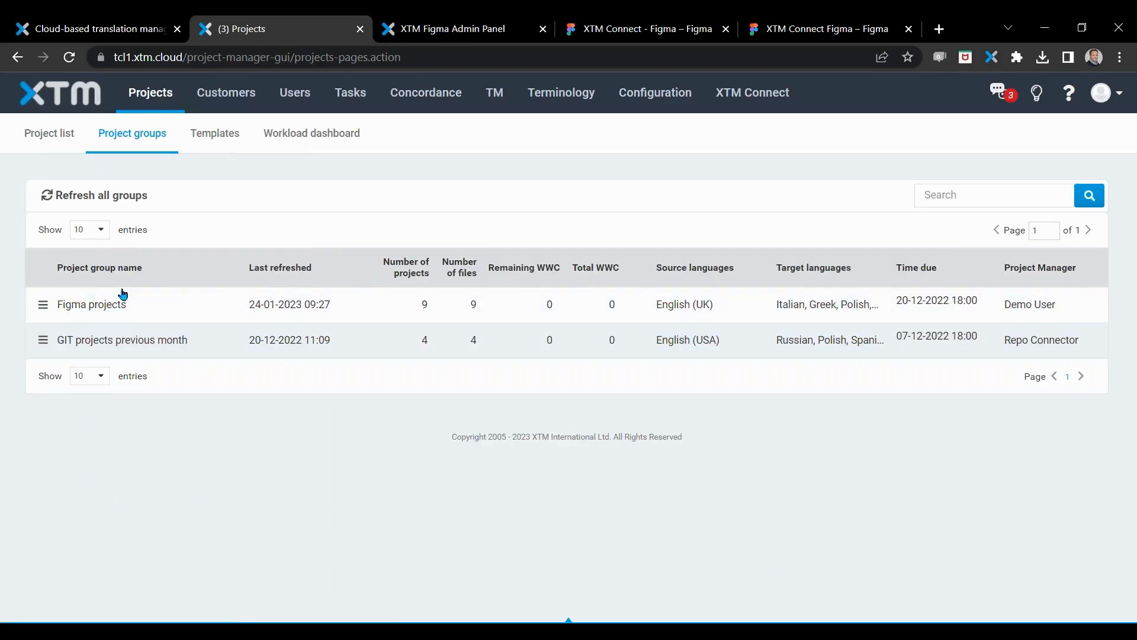
click(122, 301)
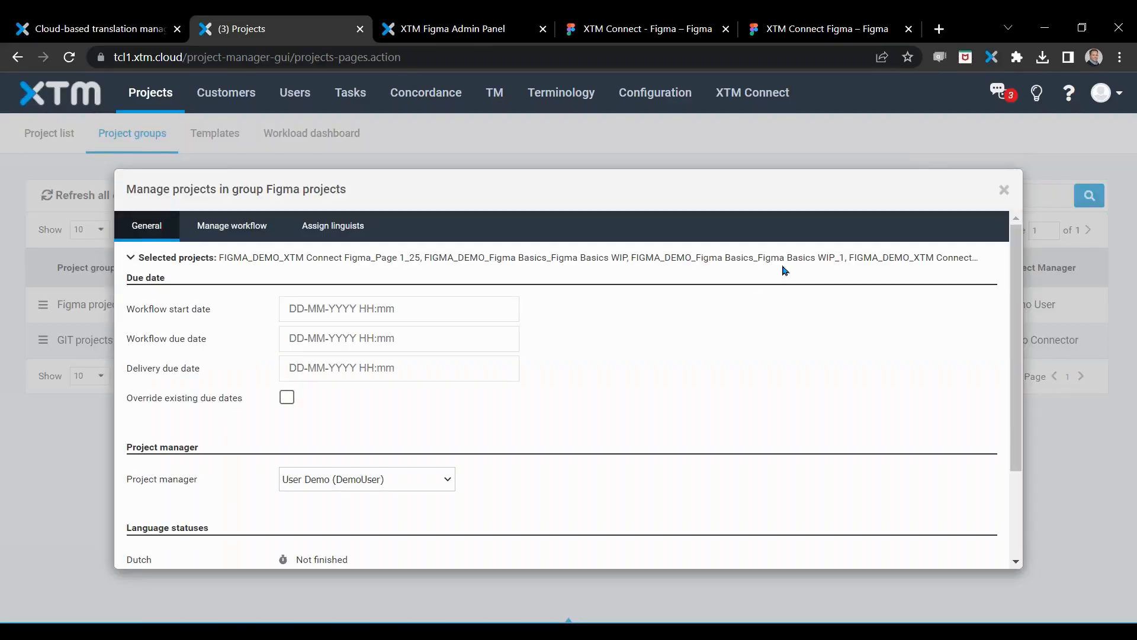
click(1004, 189)
Step: Return to the project list and limit it to the Figma projects group
click(58, 135)
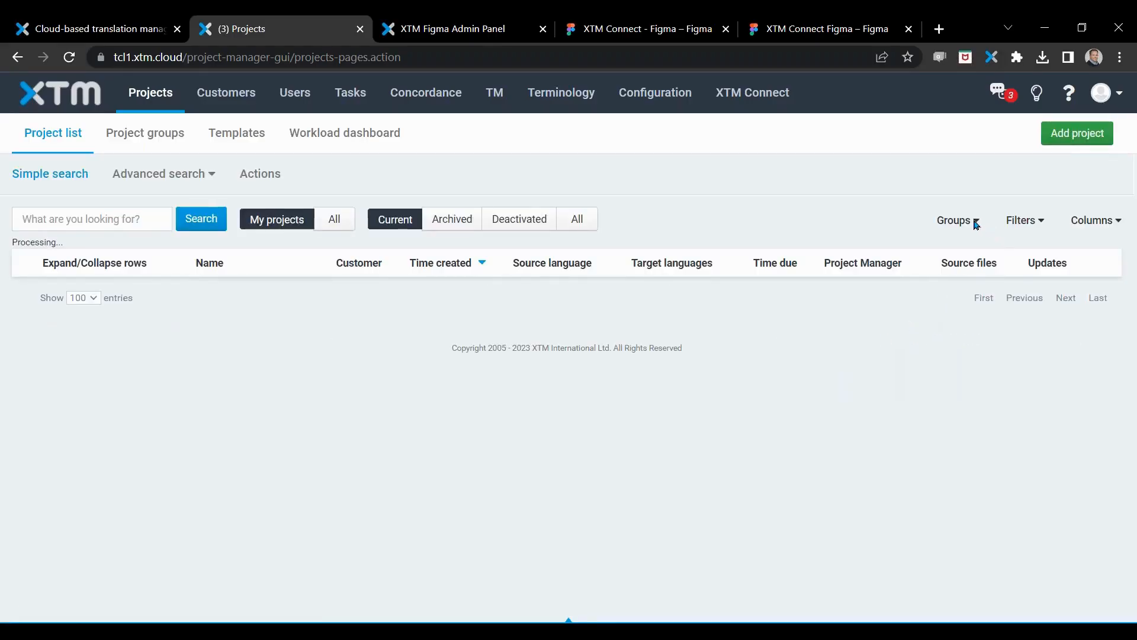
click(964, 224)
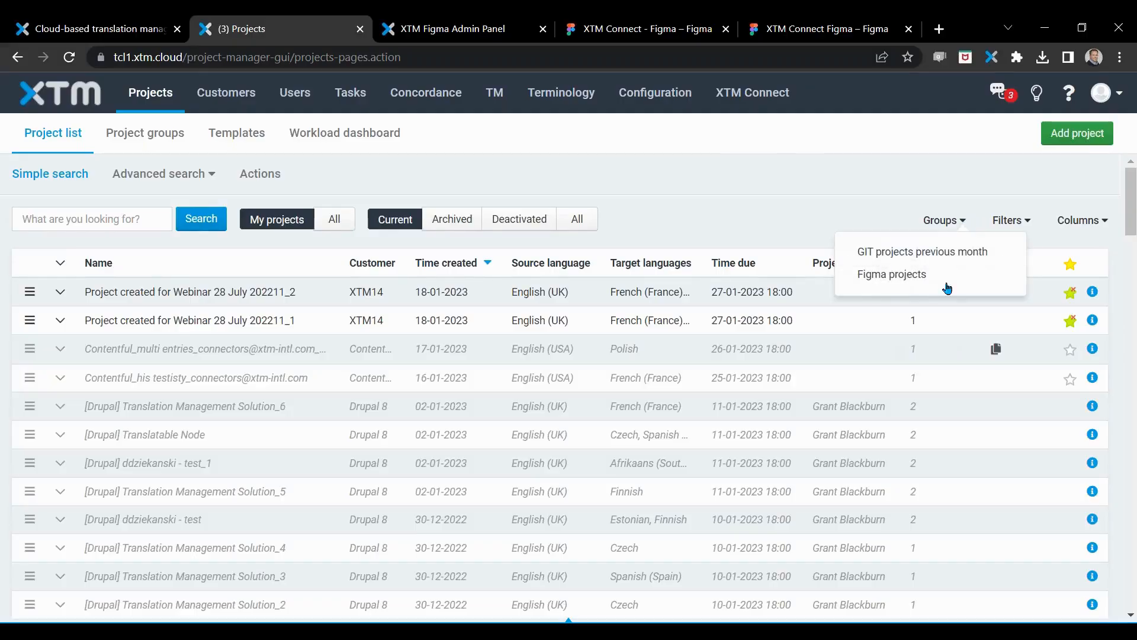
click(891, 274)
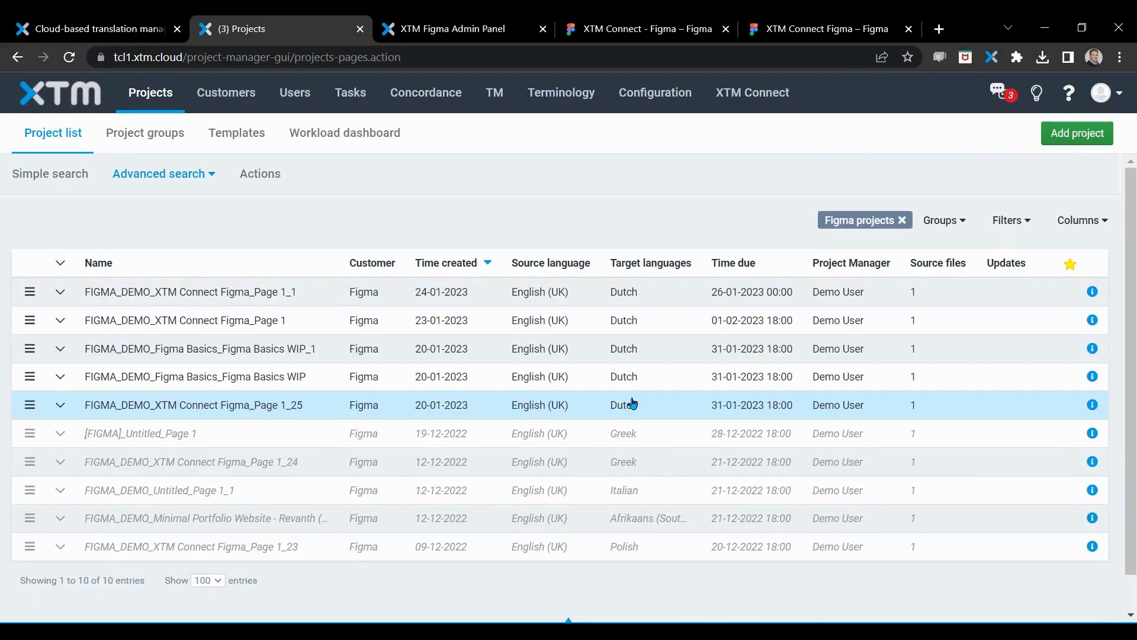
Step: Open the project FIGMA_DEMO_XTM Connect Figma_Page 1_1 and review its general info down to the machine translation section
click(245, 293)
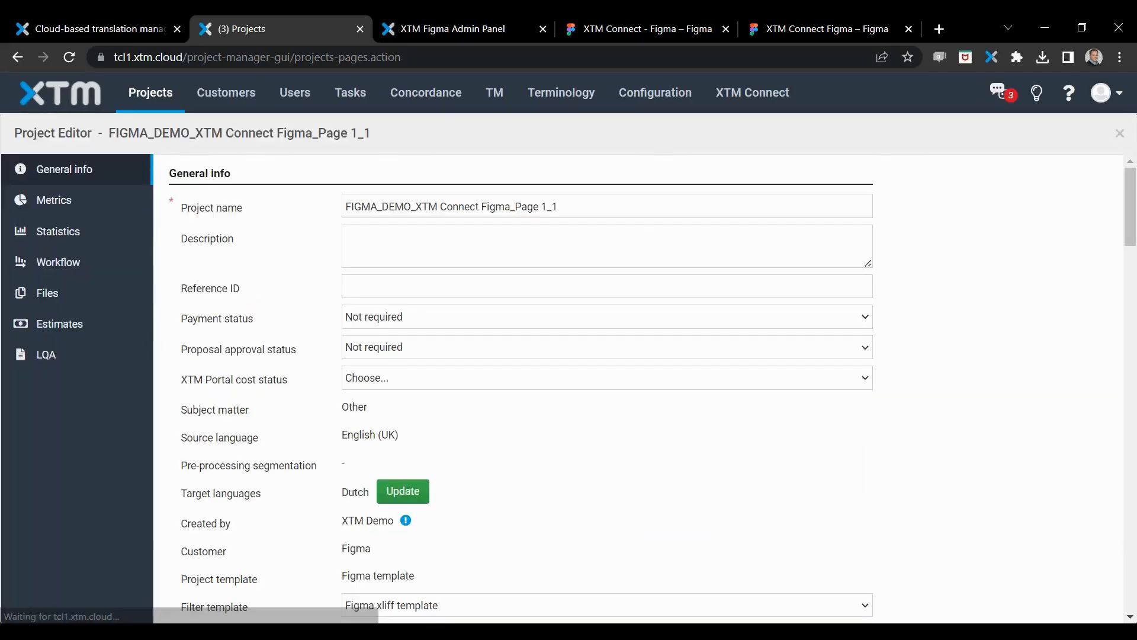
scroll(300, 490, down, 1)
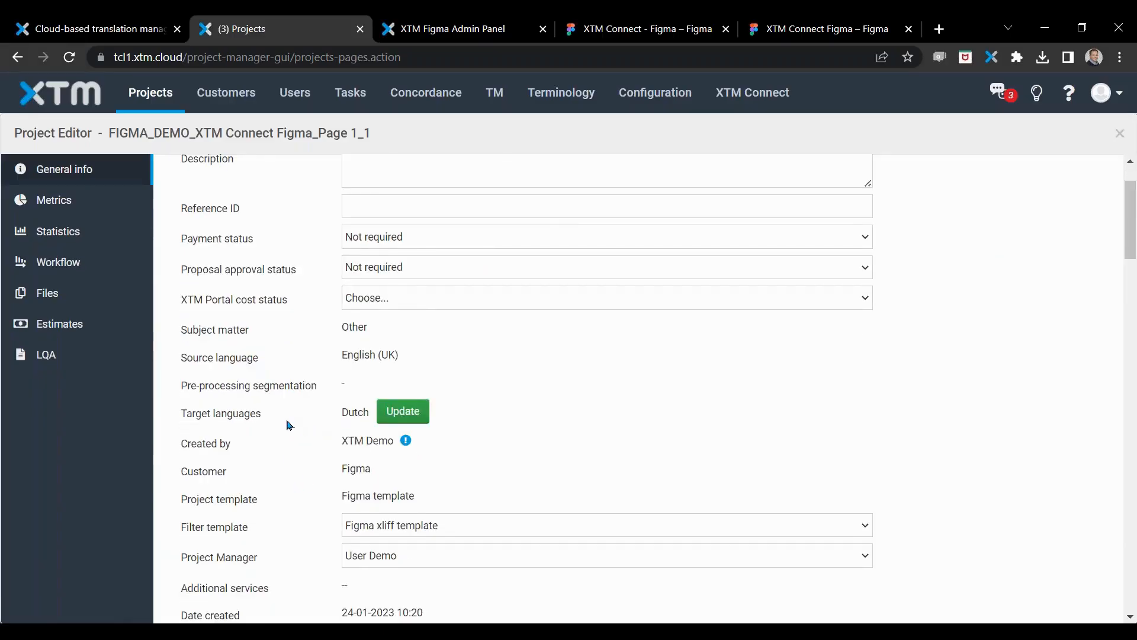
scroll(287, 424, down, 3)
scroll(301, 414, up, 2)
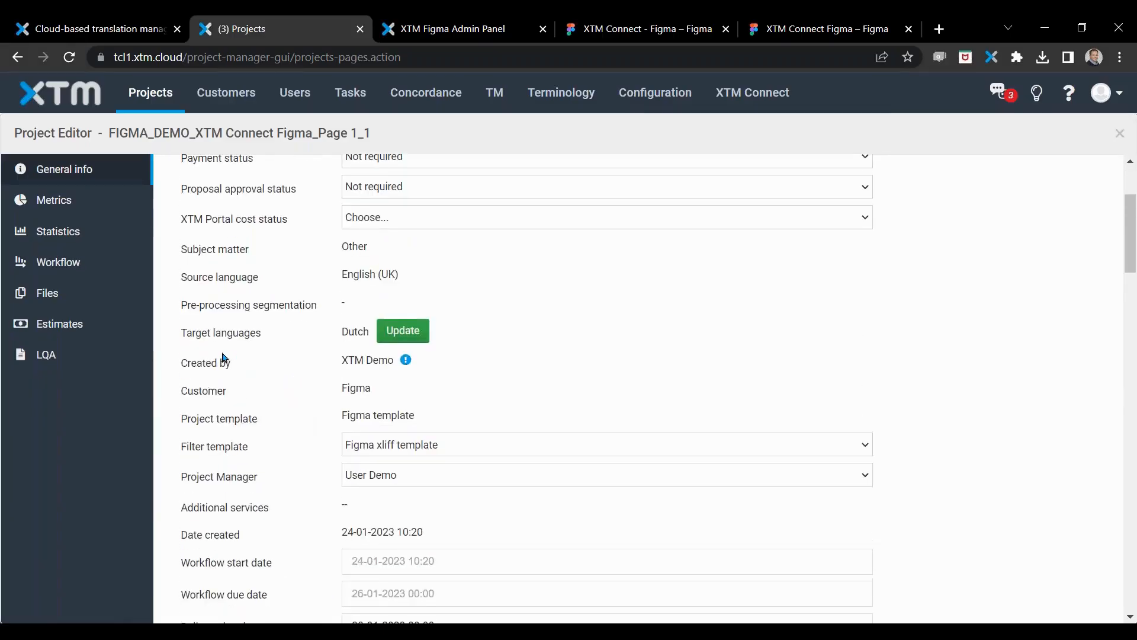
scroll(241, 460, down, 4)
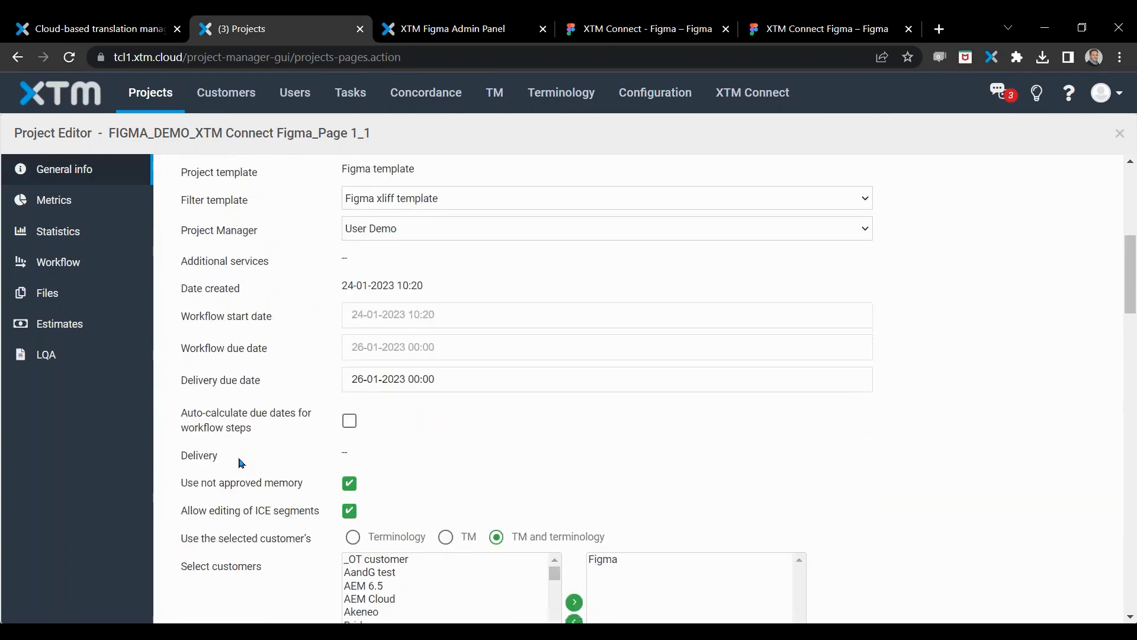
scroll(241, 463, down, 2)
scroll(268, 423, down, 3)
scroll(268, 422, down, 2)
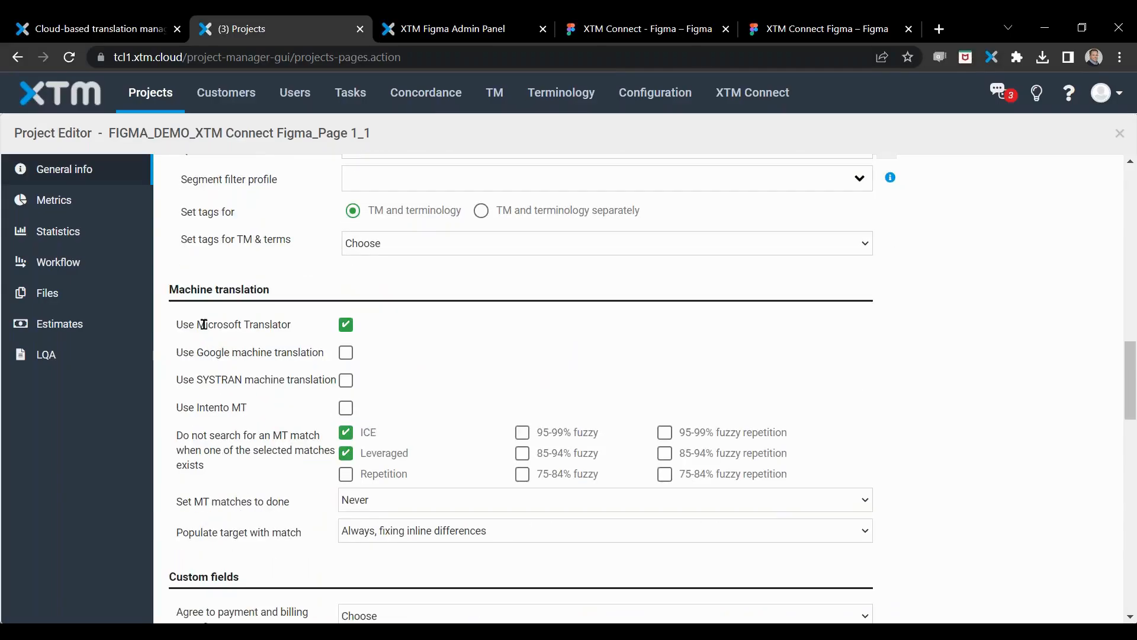
Step: Examine the project's Microsoft Translator setting and the metrics of Page 1.xliff
drag(207, 324, 281, 325)
scroll(258, 480, down, 2)
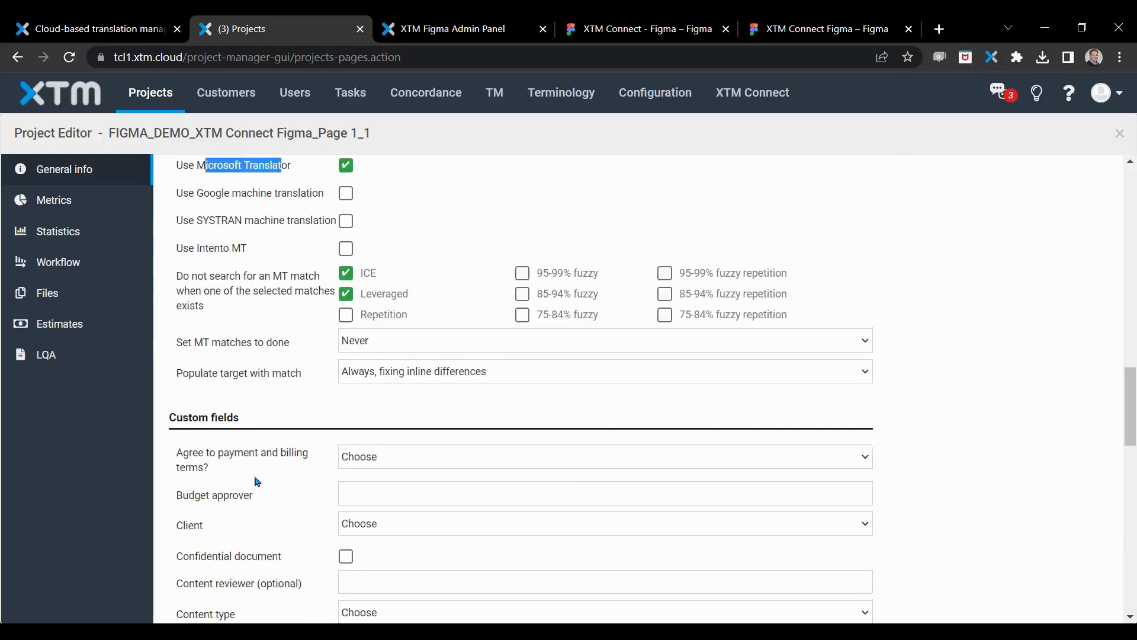
scroll(257, 481, up, 7)
scroll(256, 481, up, 6)
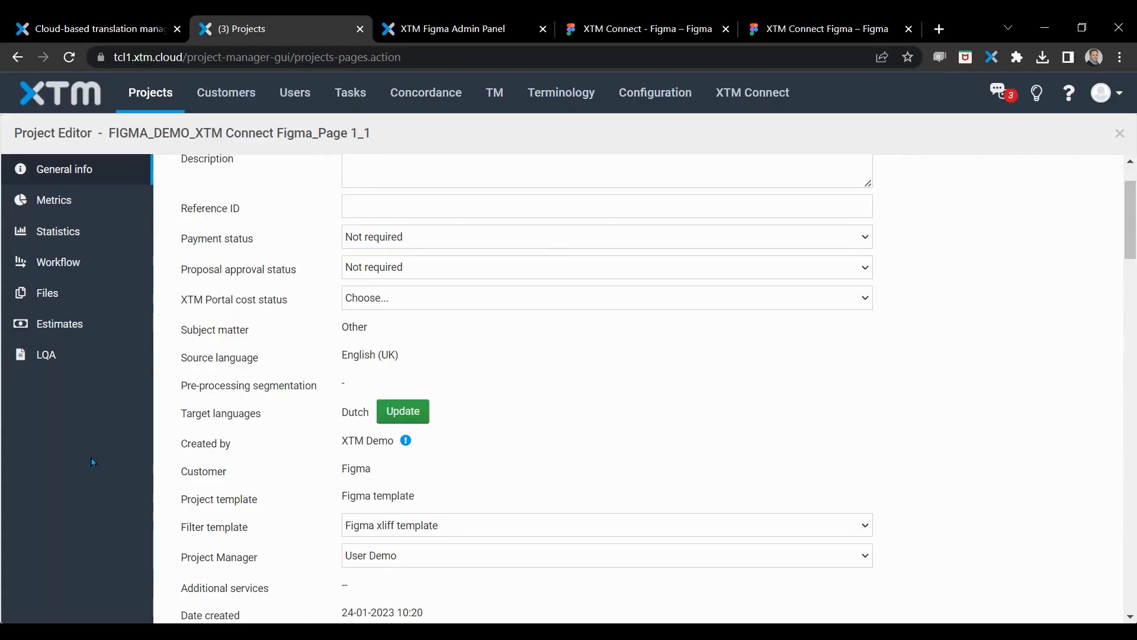
click(62, 204)
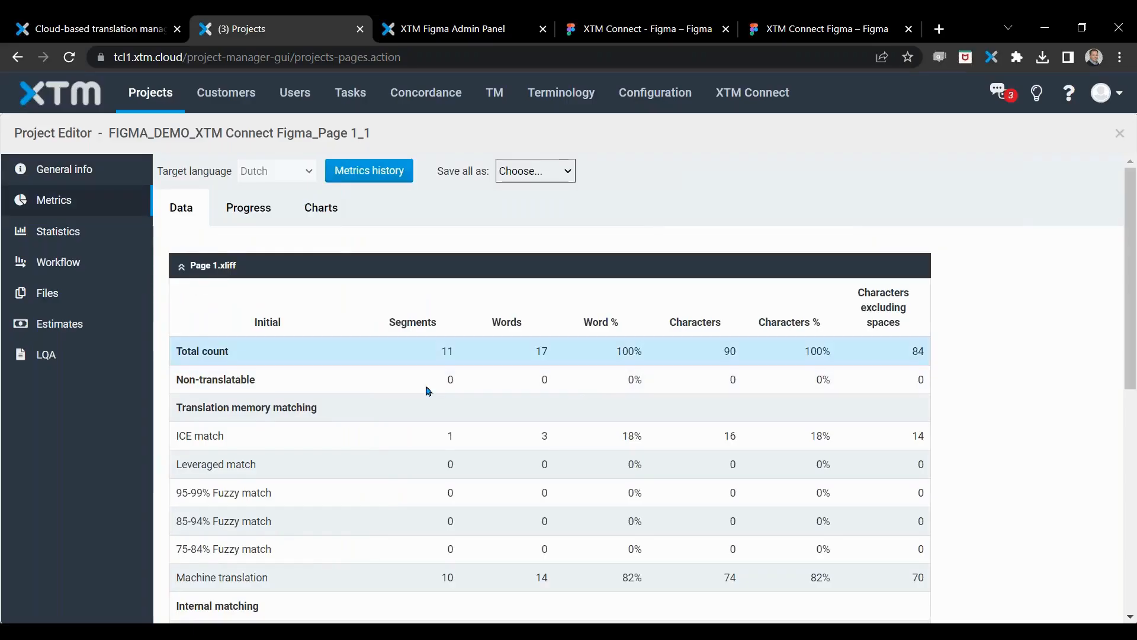
scroll(549, 268, down, 1)
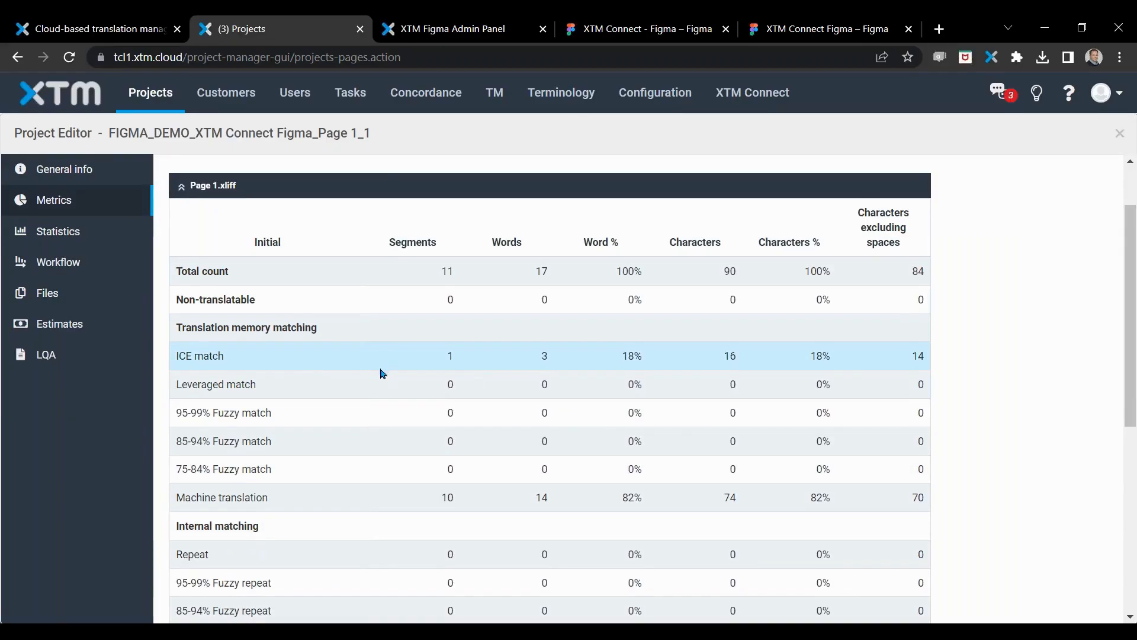
Step: From the project's workflow, open Page 1.xliff in XTM Workbench as yourself for the Translate 1 step, with read-only off
click(65, 267)
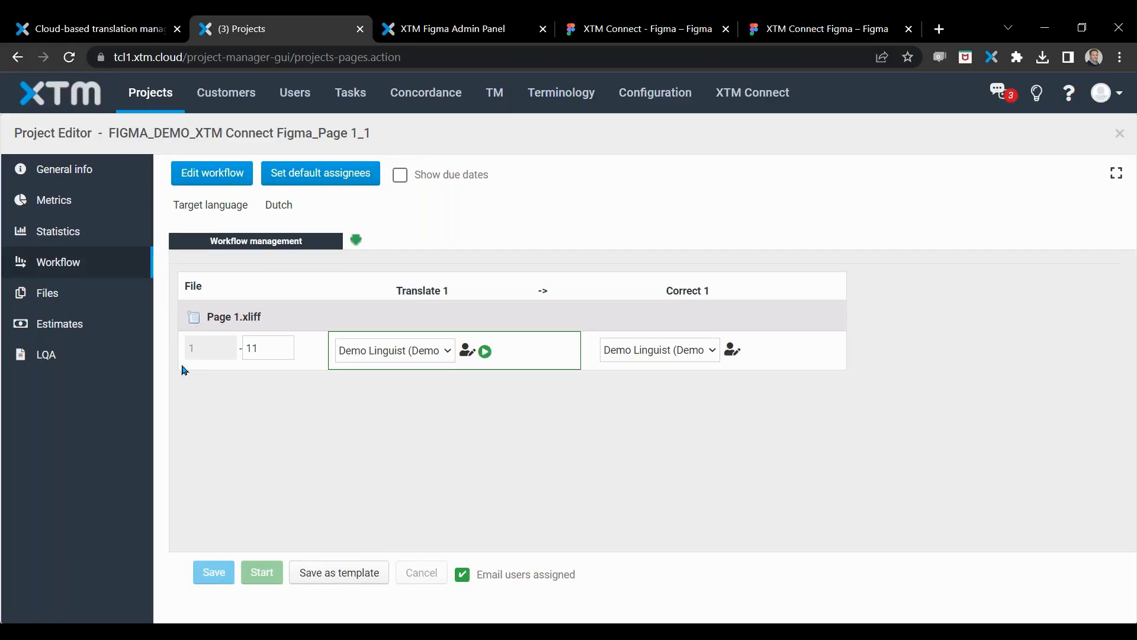
right_click(194, 321)
click(252, 329)
click(444, 376)
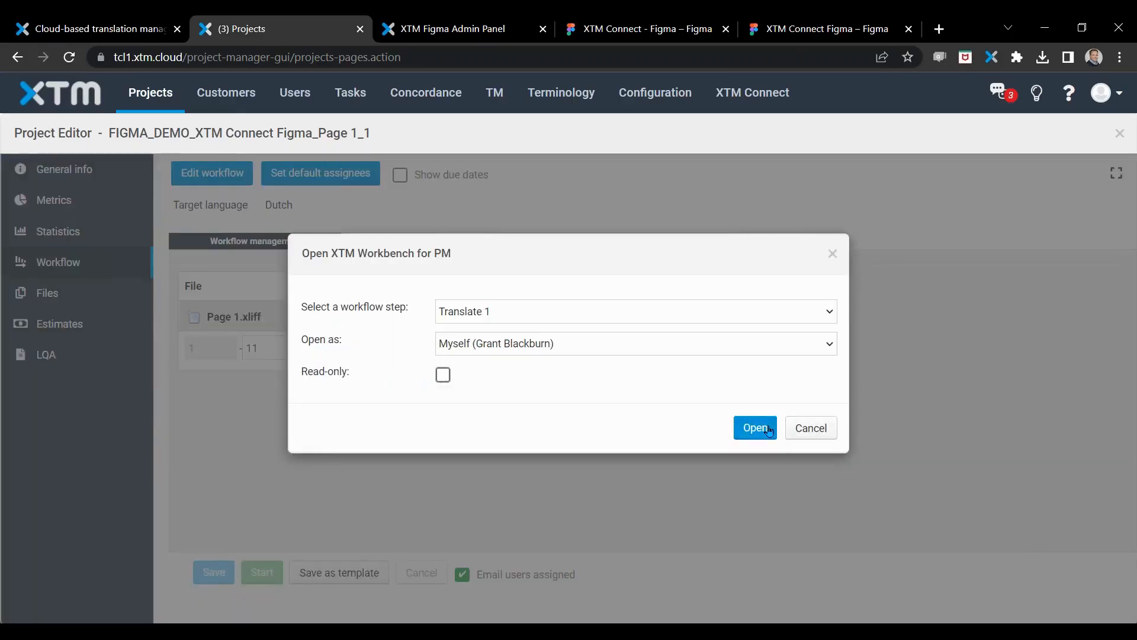
click(755, 427)
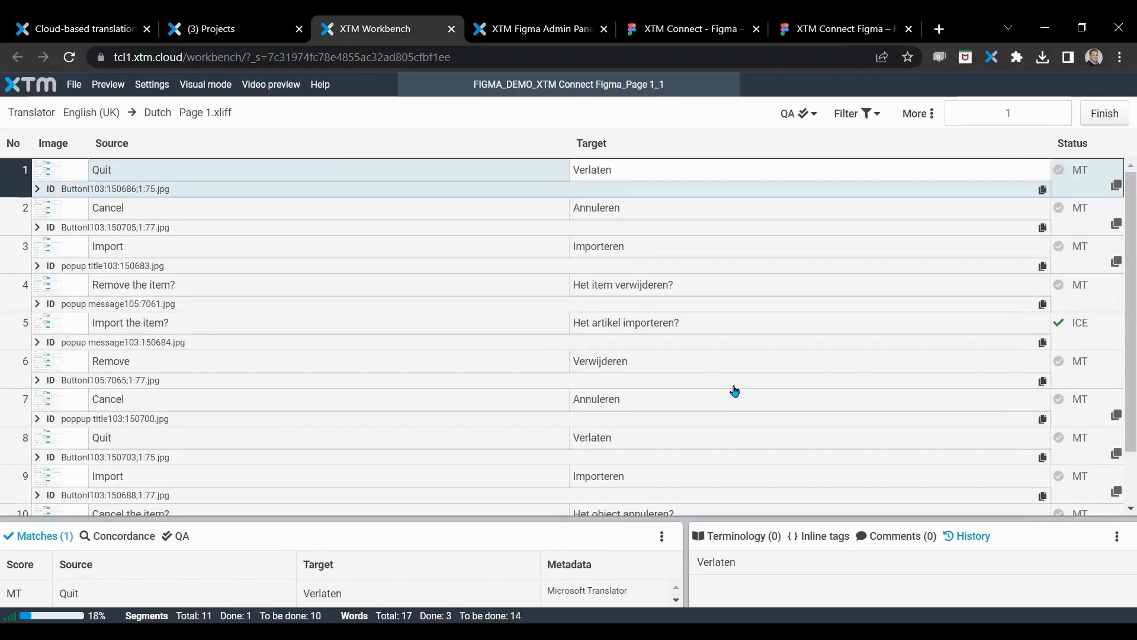
Step: View the design preview images of segments 1, 4 and 7 to see where their texts appear
scroll(195, 231, down, 2)
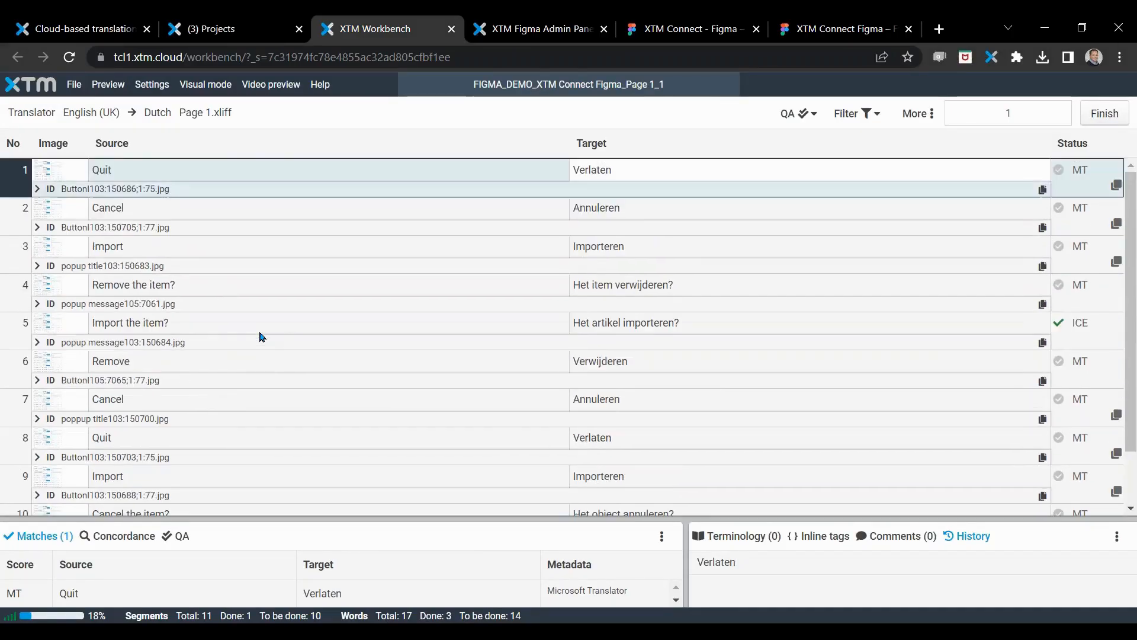
click(64, 179)
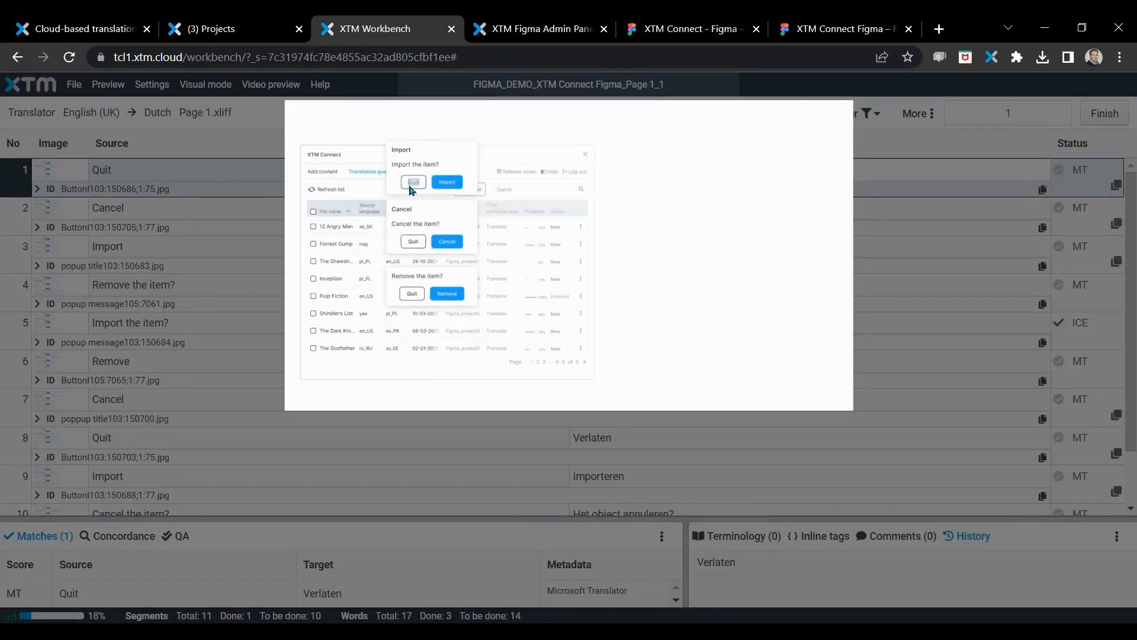
click(918, 413)
click(70, 289)
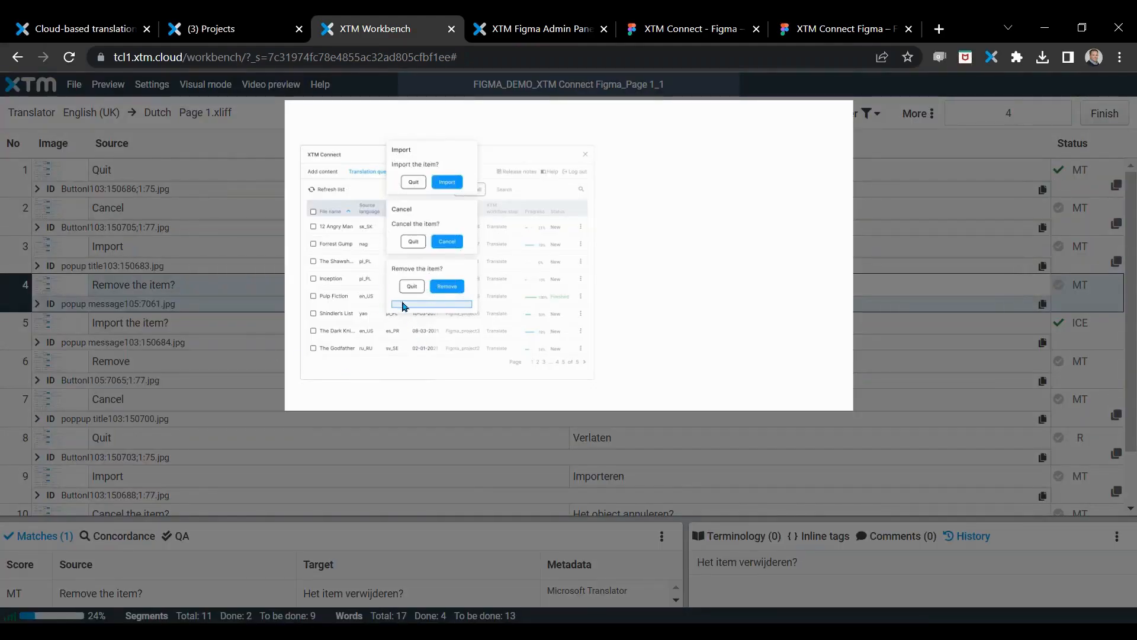
click(77, 405)
click(77, 405)
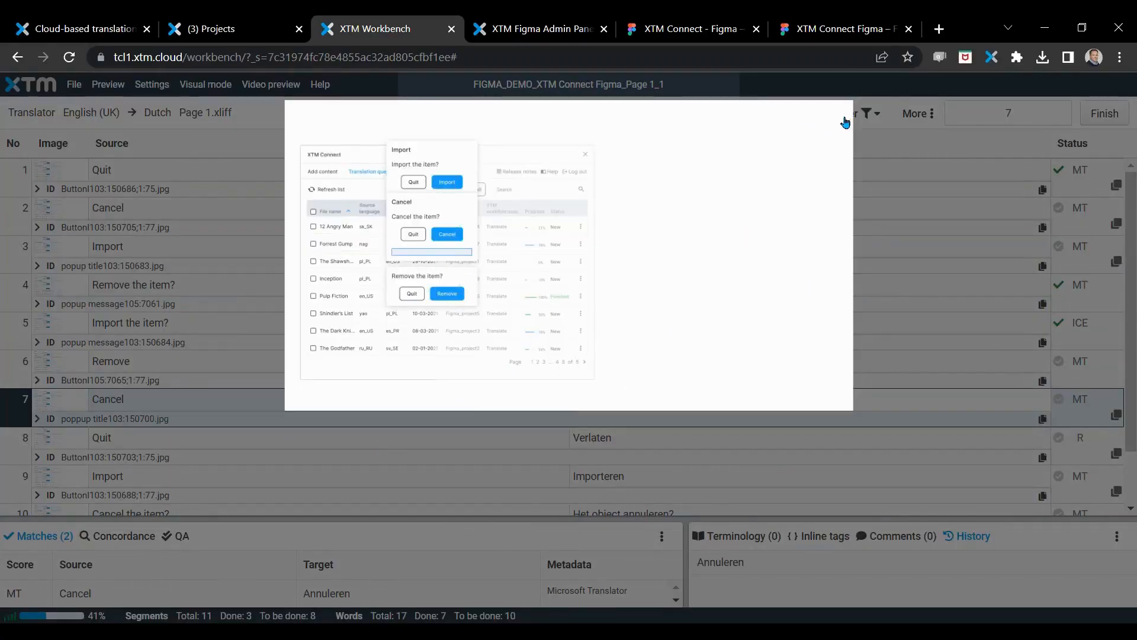
click(877, 222)
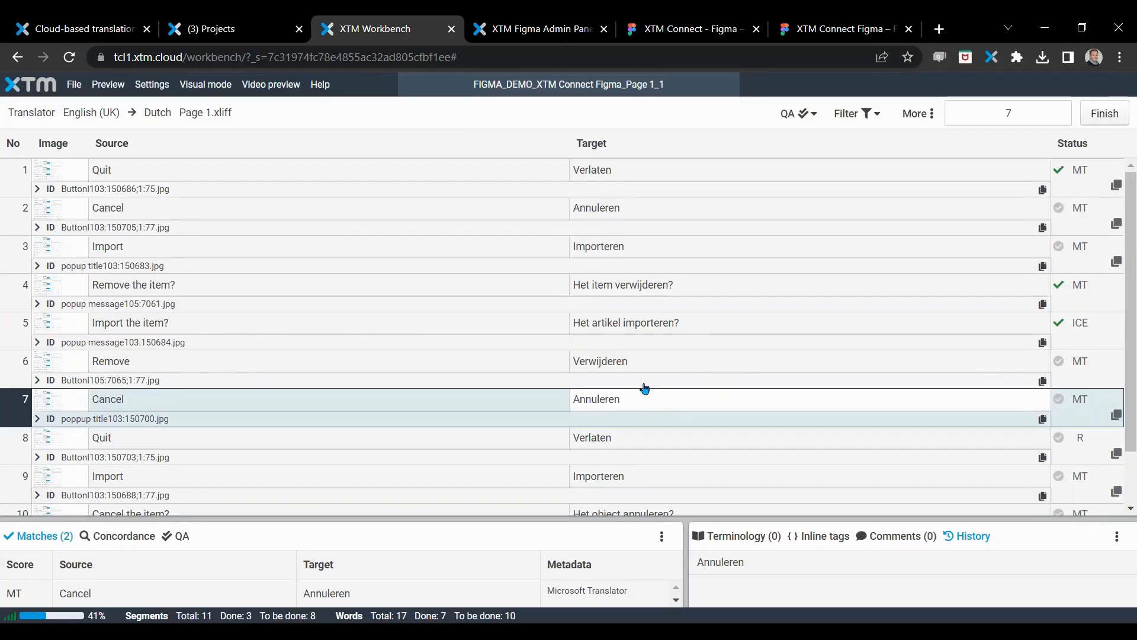
Step: Look through the segment list and expand the ID details of segment 2
click(36, 194)
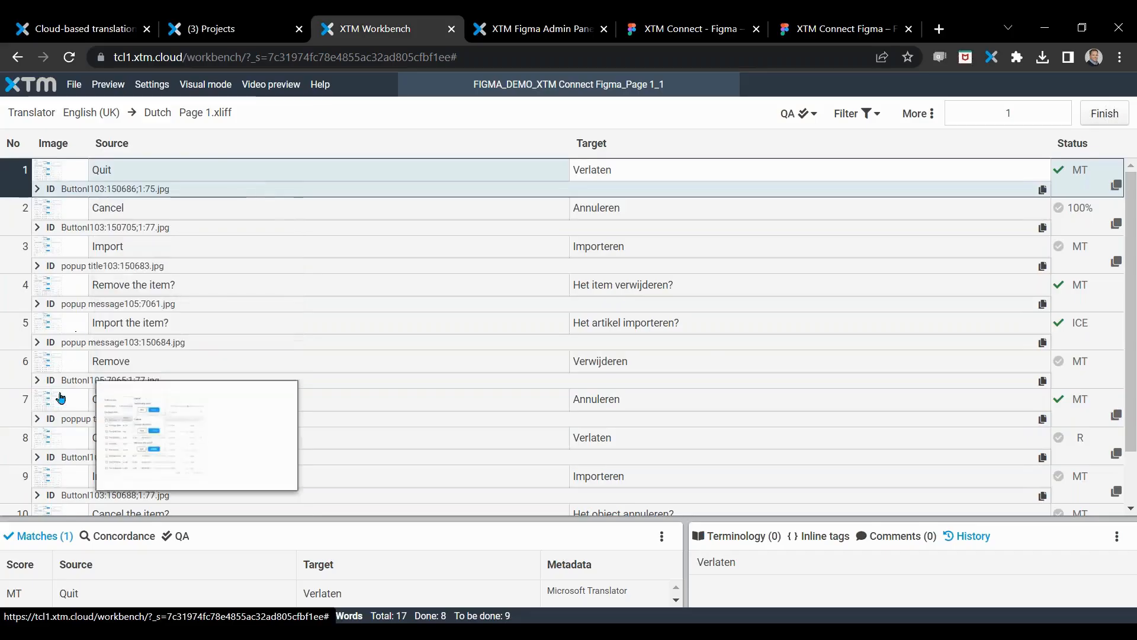
scroll(68, 435, down, 1)
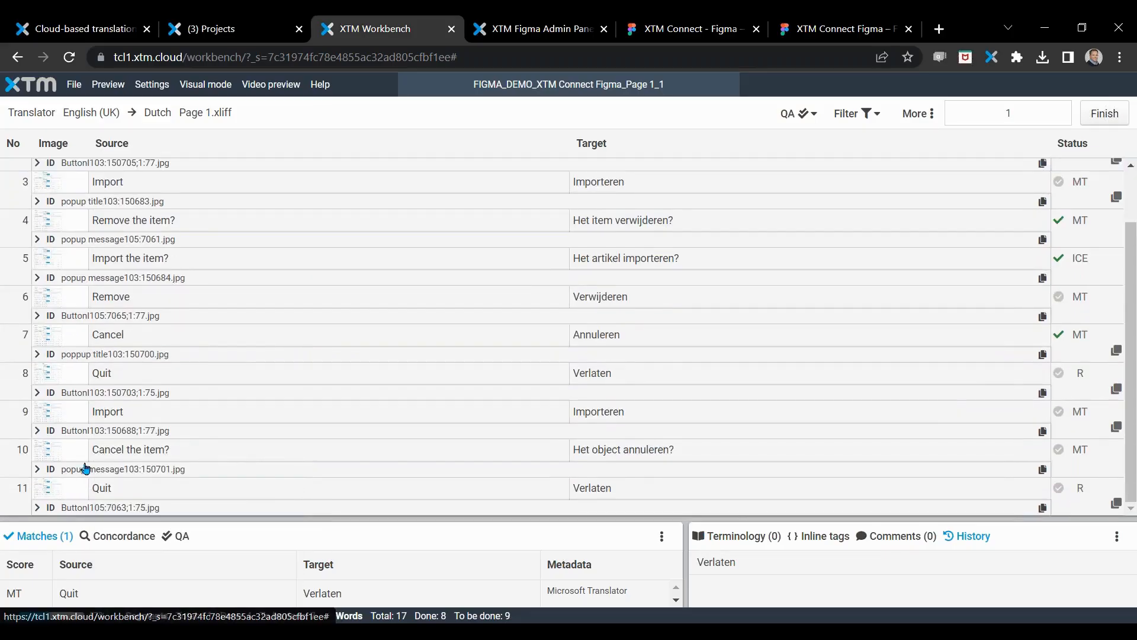
scroll(115, 350, up, 1)
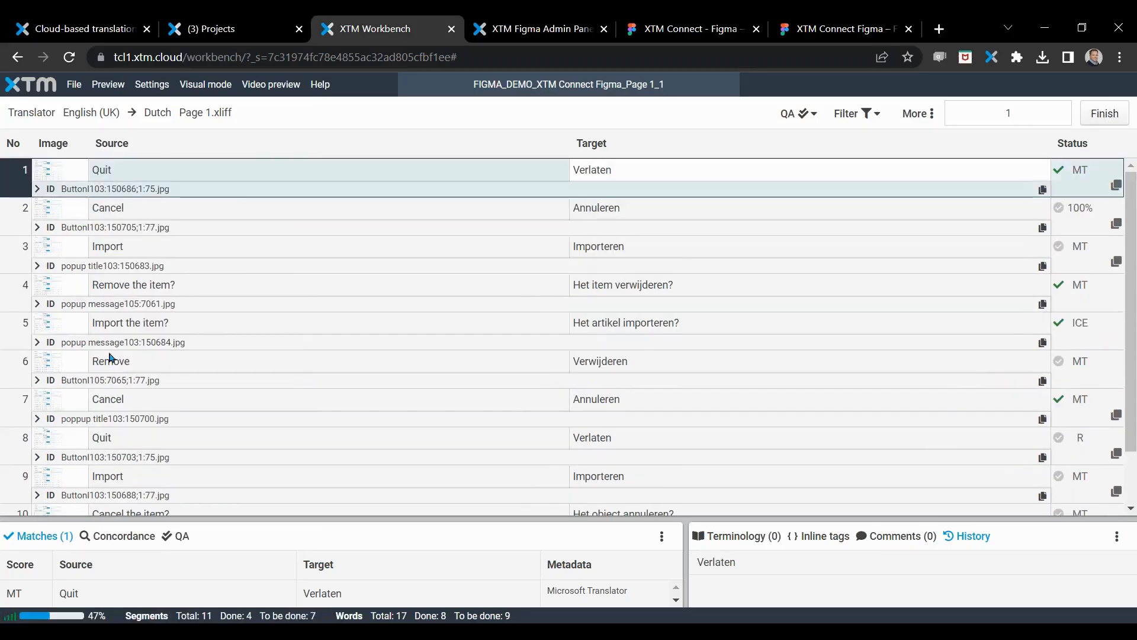
click(39, 228)
click(39, 229)
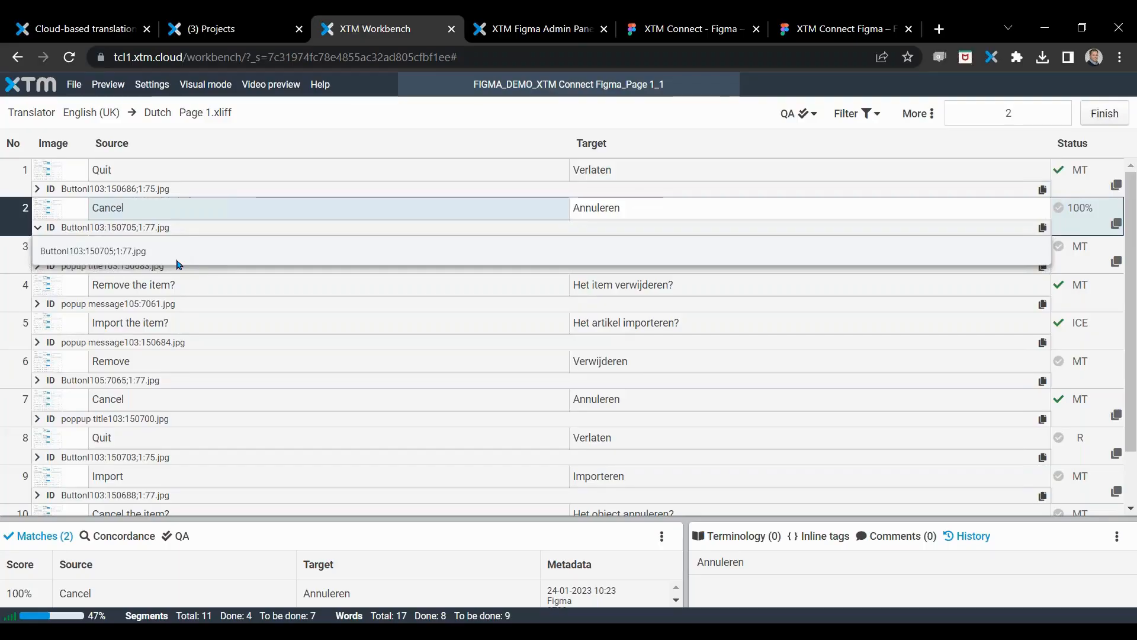
Step: Confirm the remaining Dutch translations in turn, from the first segment down to segment 7
click(729, 169)
key(ctrl+Return)
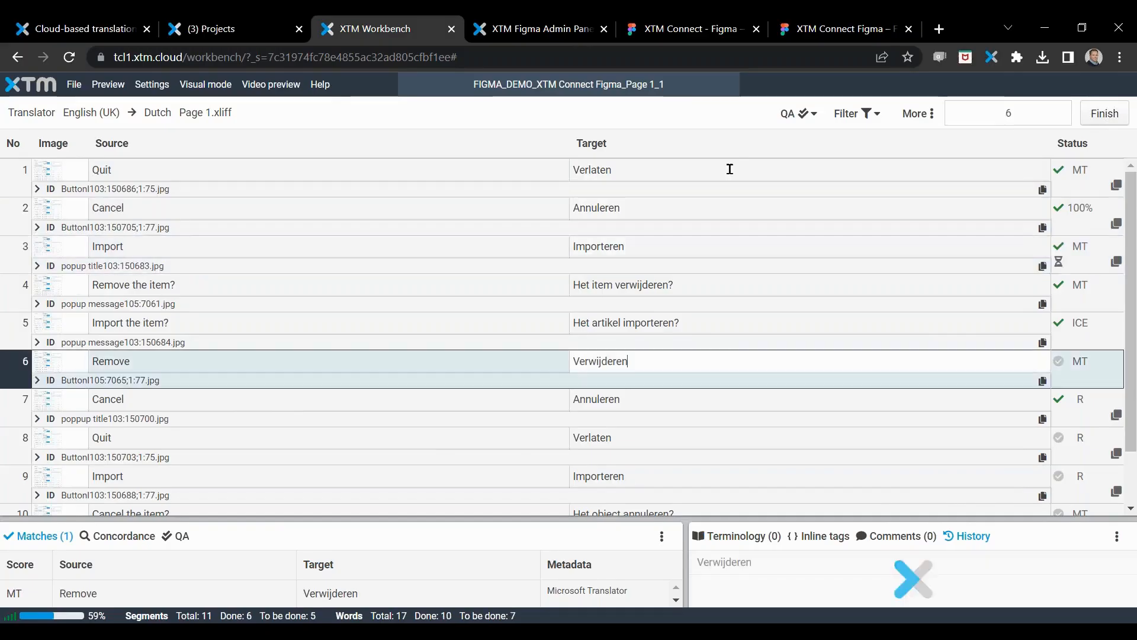
key(ctrl+Return)
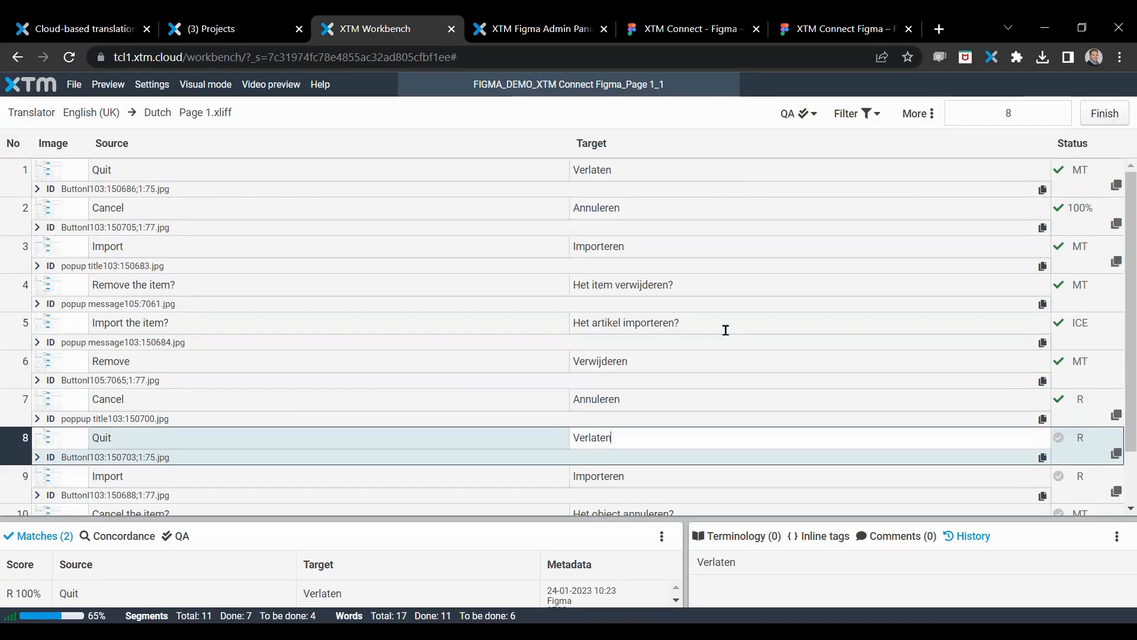
Step: Leave the workbench and the project editor, and finish the project FIGMA_DEMO_XTM Connect Figma_Page 1_1
click(452, 29)
click(1120, 140)
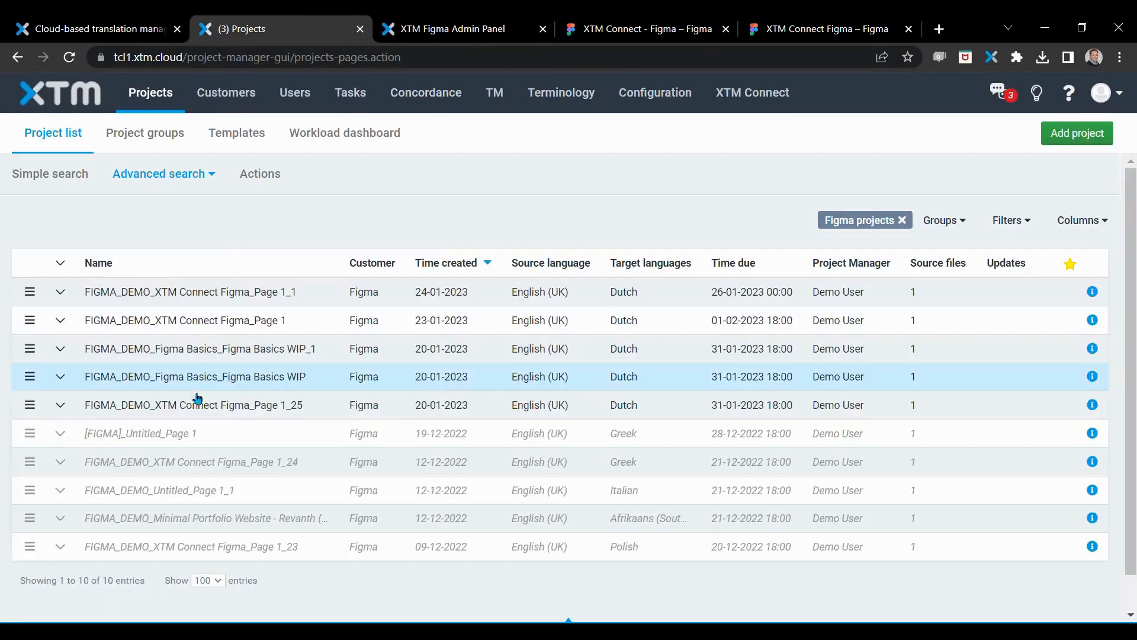
click(30, 291)
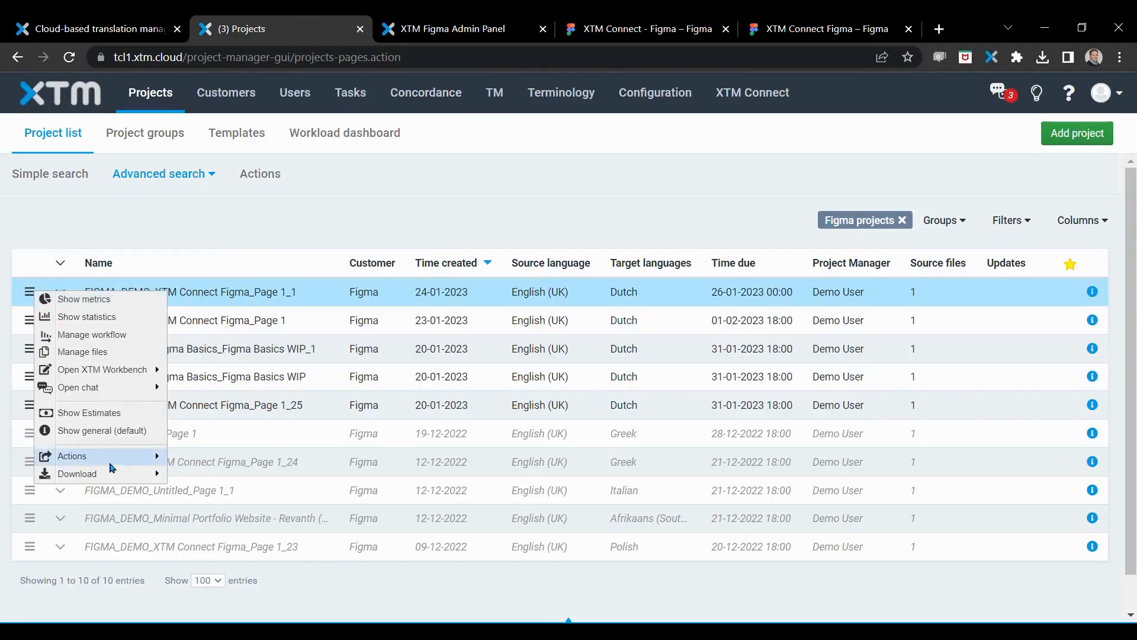
mouse_move(114, 463)
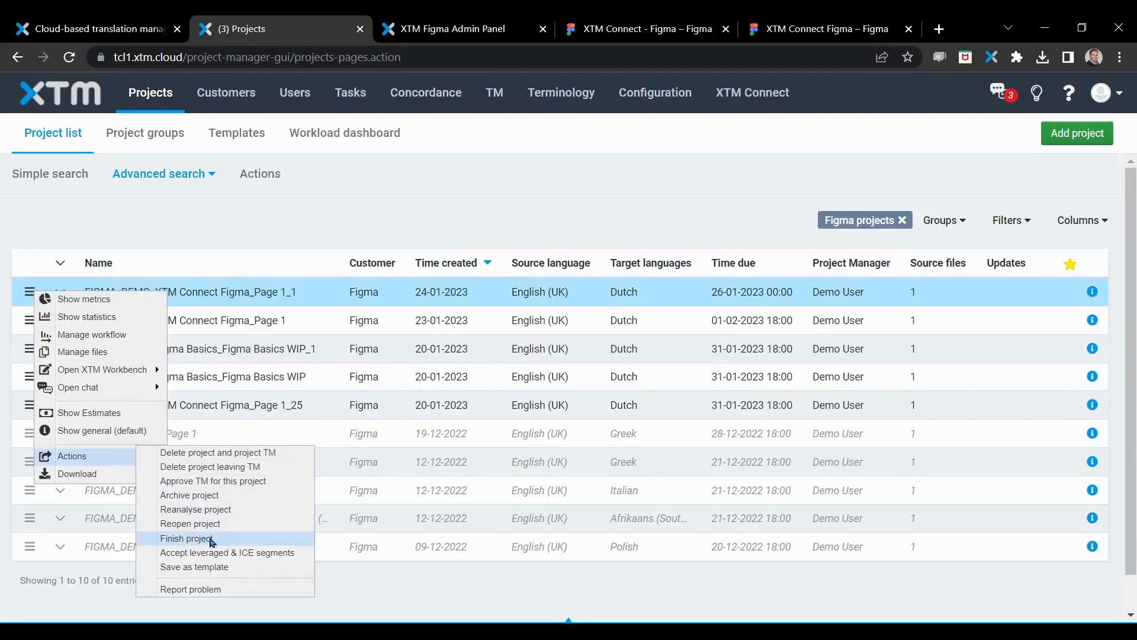
click(211, 539)
click(714, 416)
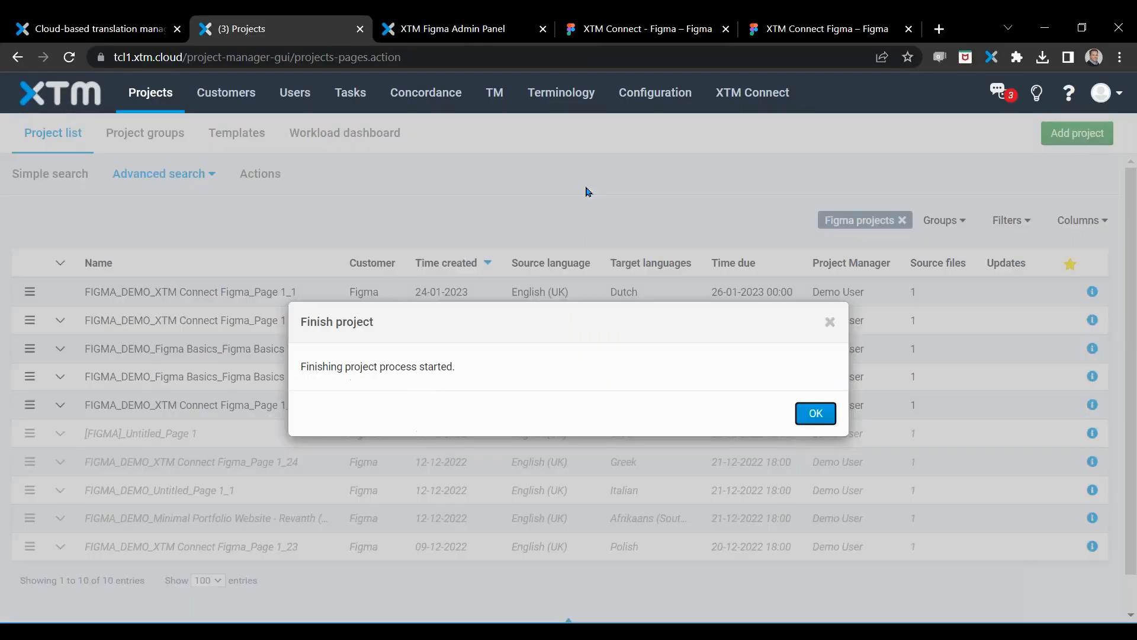
click(816, 415)
Step: Check the source and target files of FIGMA_DEMO_XTM Connect Figma_Page 1_1, and return to the project list
click(365, 295)
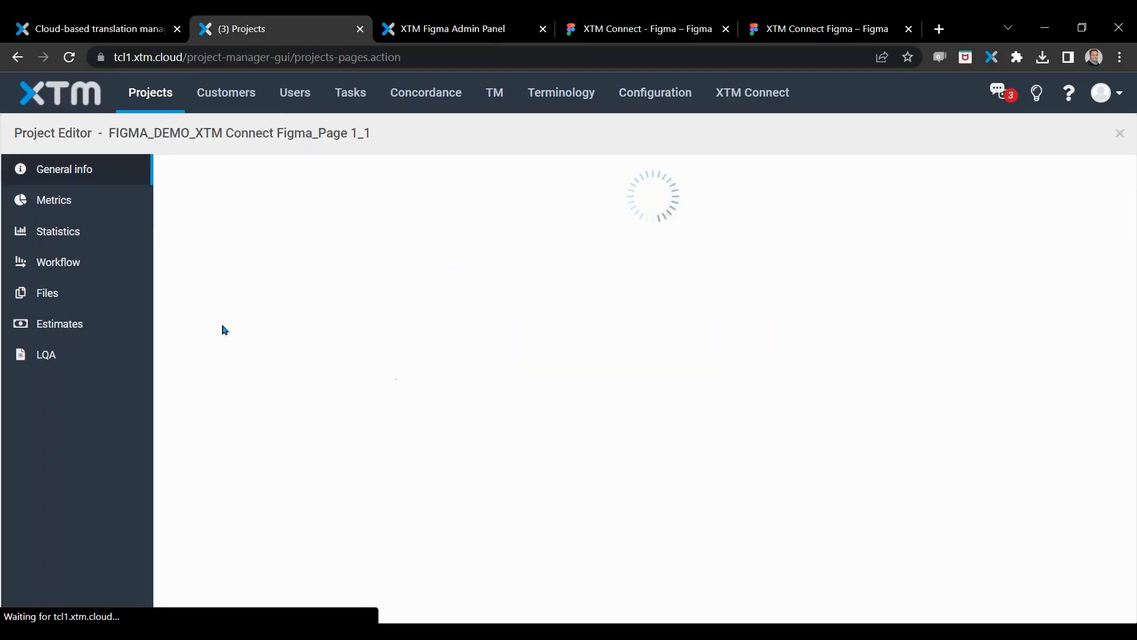
click(48, 292)
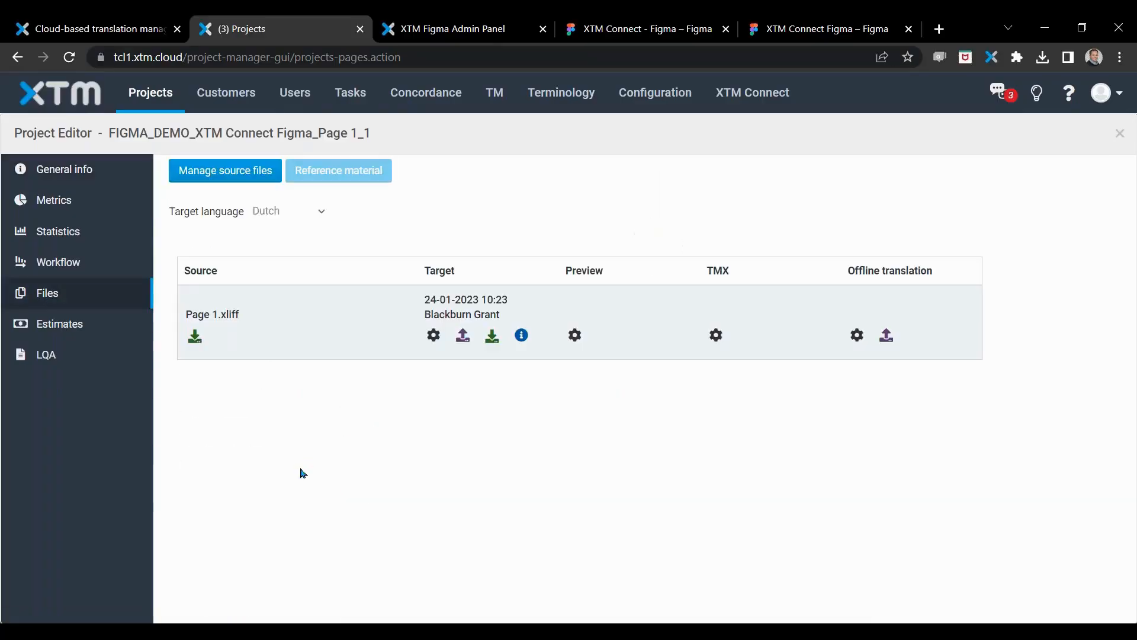
click(1120, 134)
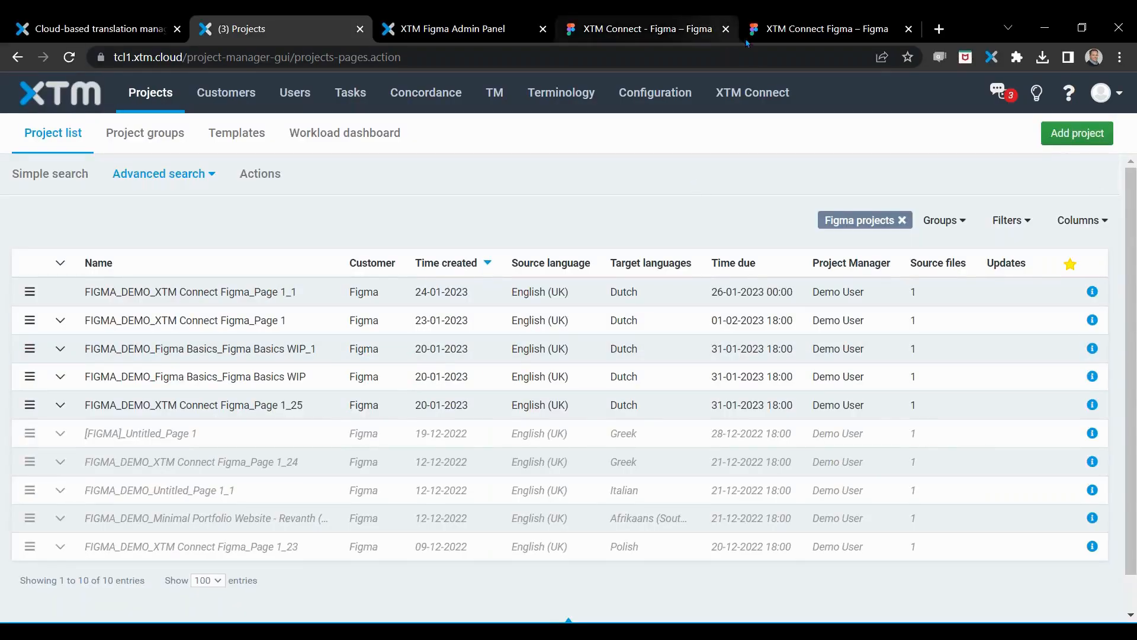
Step: Switch to the XTM Connect Figma file, refresh the plugin's translation queue, import the newest nl_NL item and close the plugin
click(814, 35)
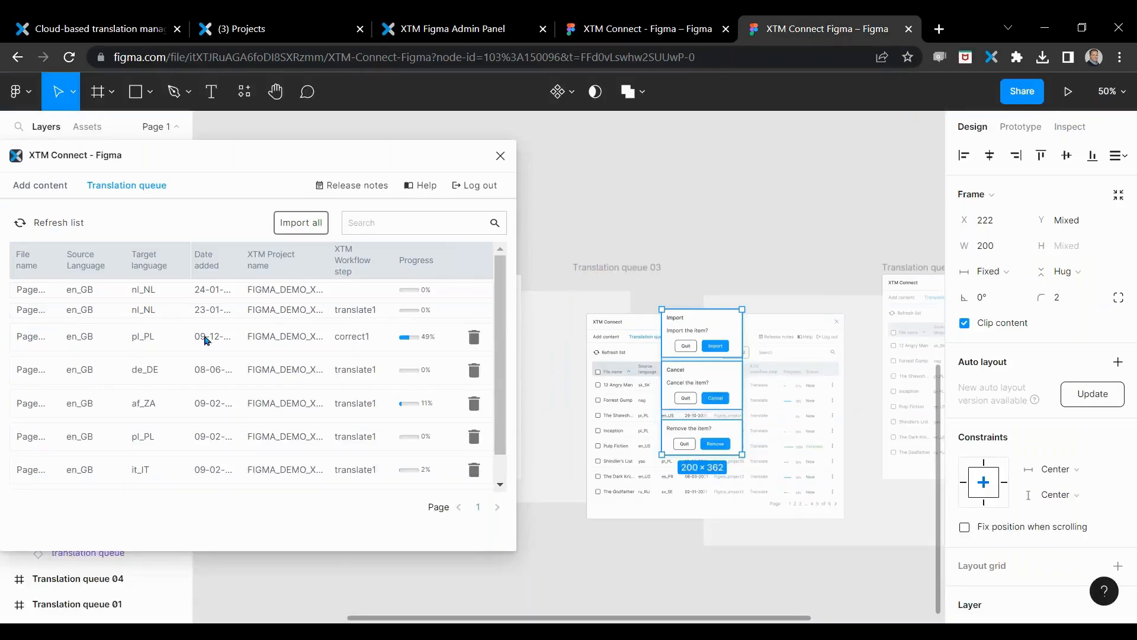
click(49, 223)
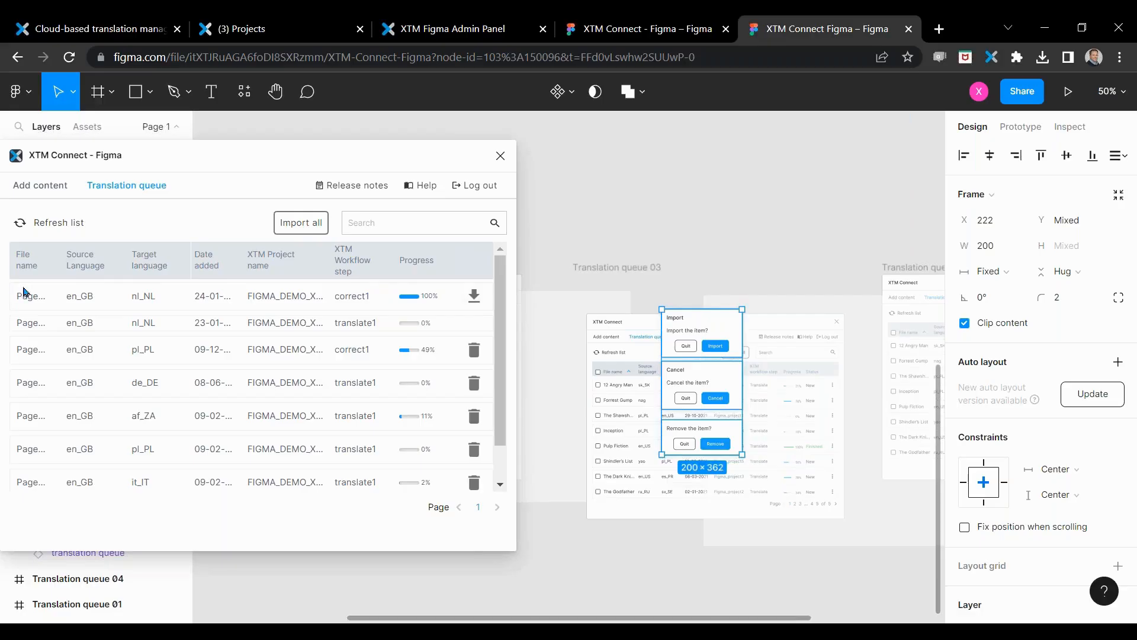
click(474, 295)
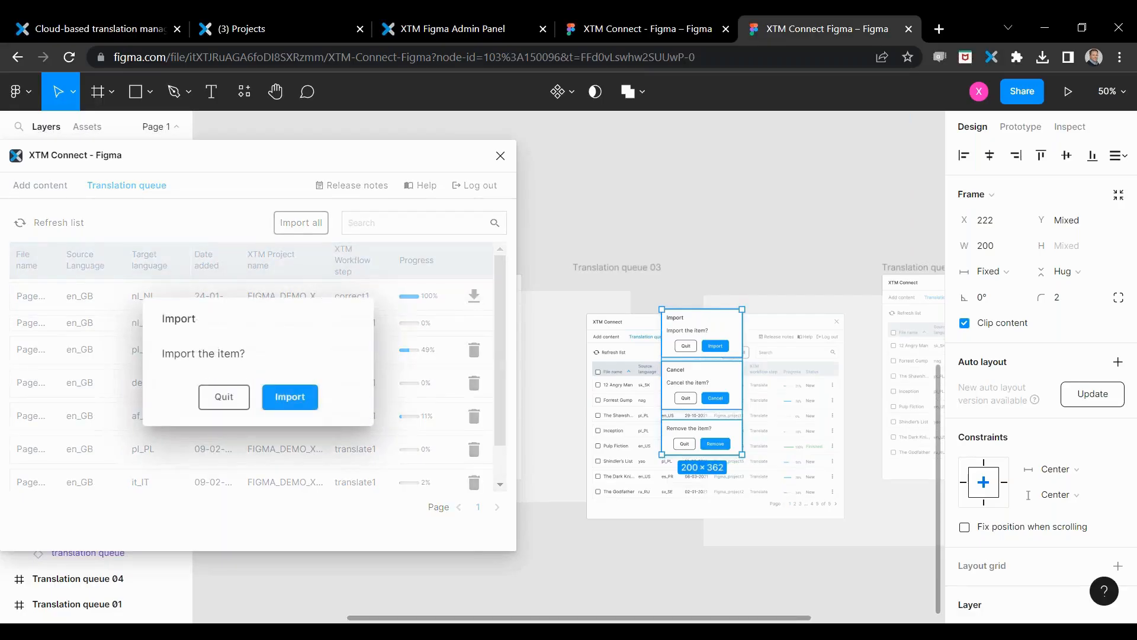
key(Return)
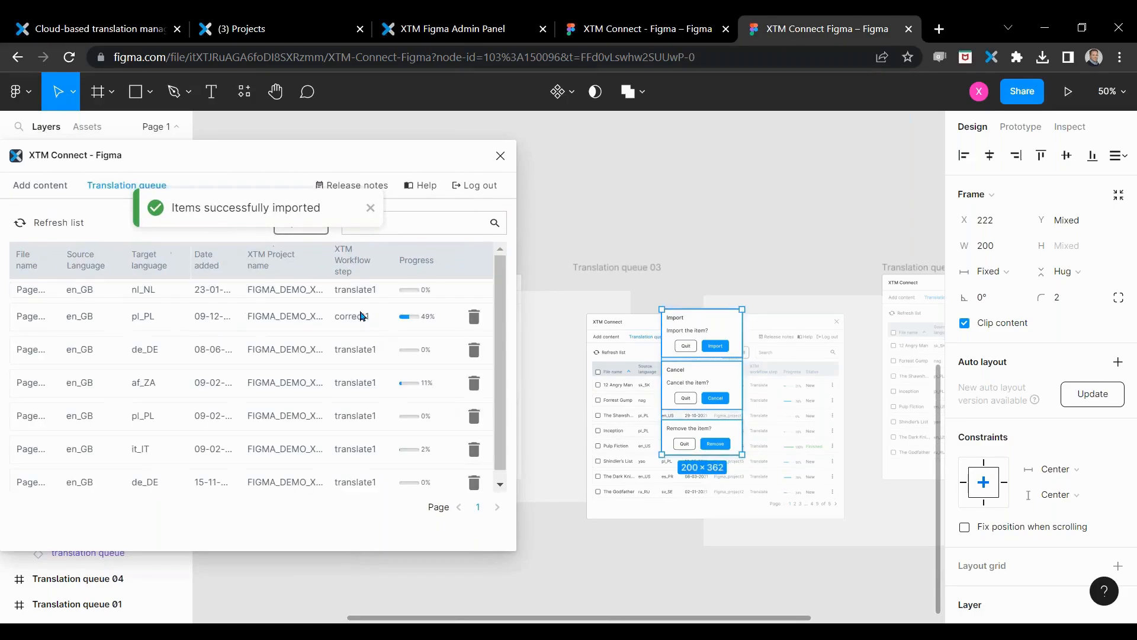
click(498, 156)
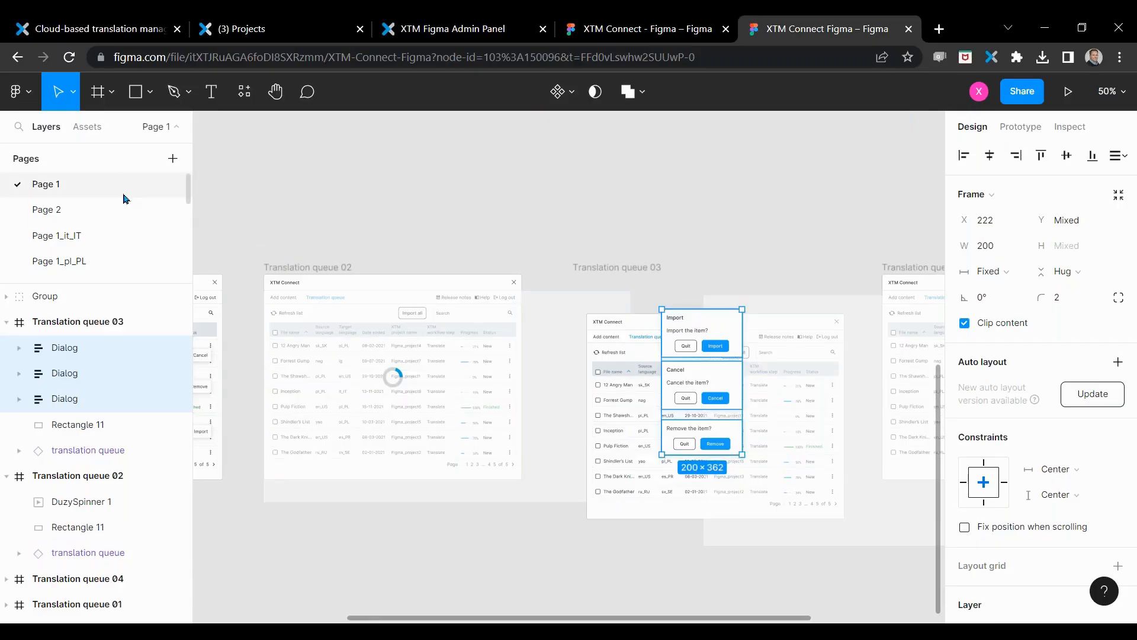
Step: Inspect the translated dialogs of Translation queue 03 on Page 1_nl_NL_2 at 50% and 100% zoom, and return to Page 1
scroll(89, 211, down, 10)
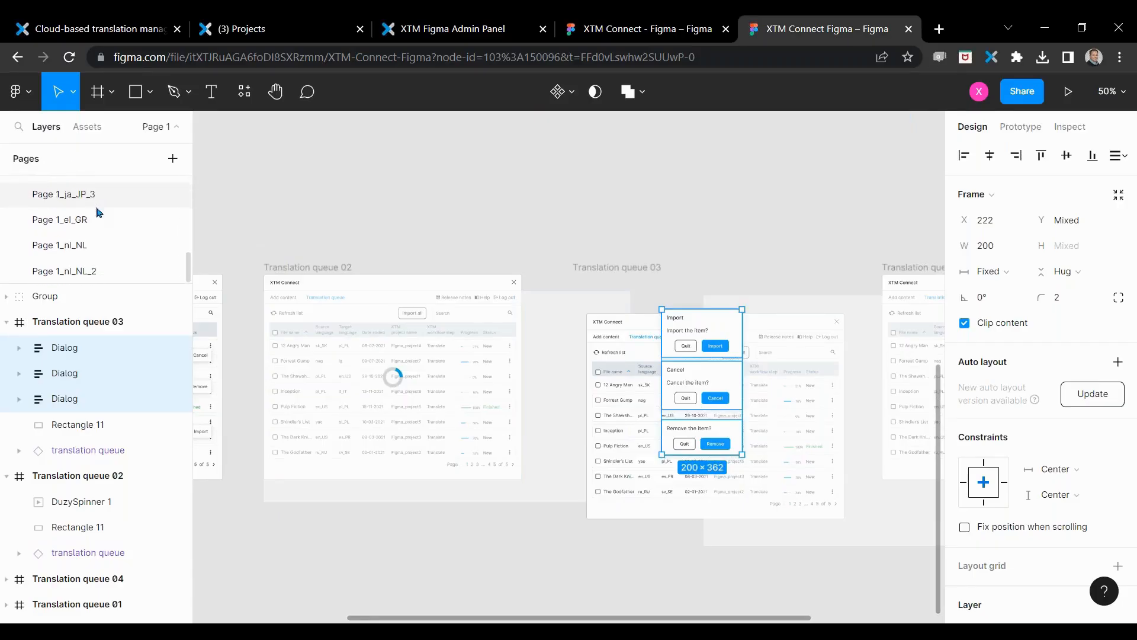
click(61, 272)
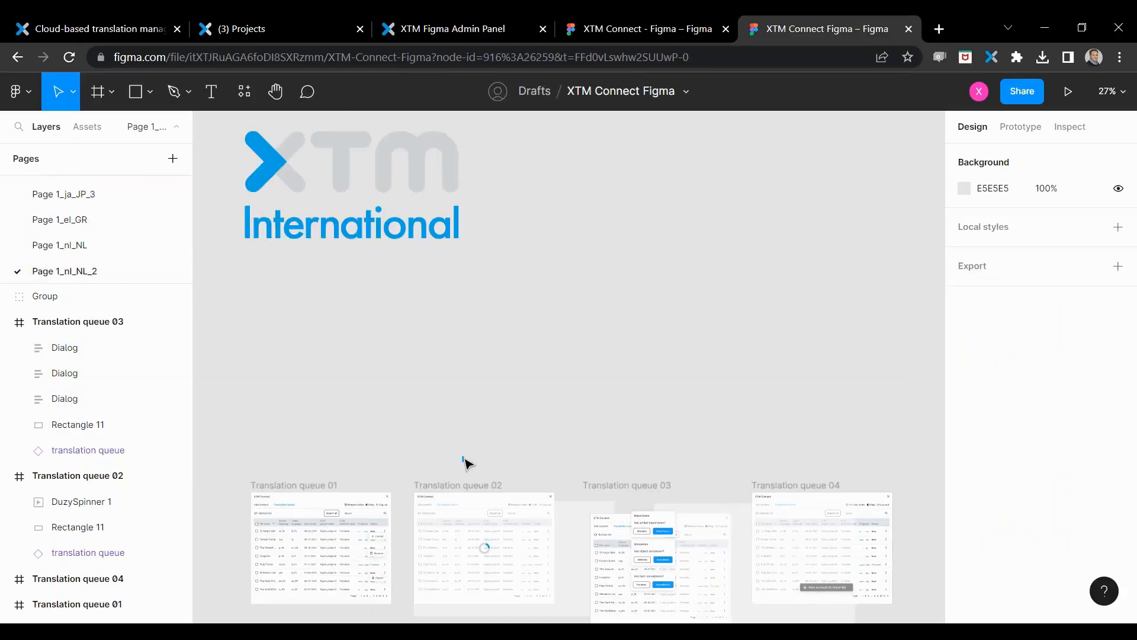
scroll(601, 408, down, 5)
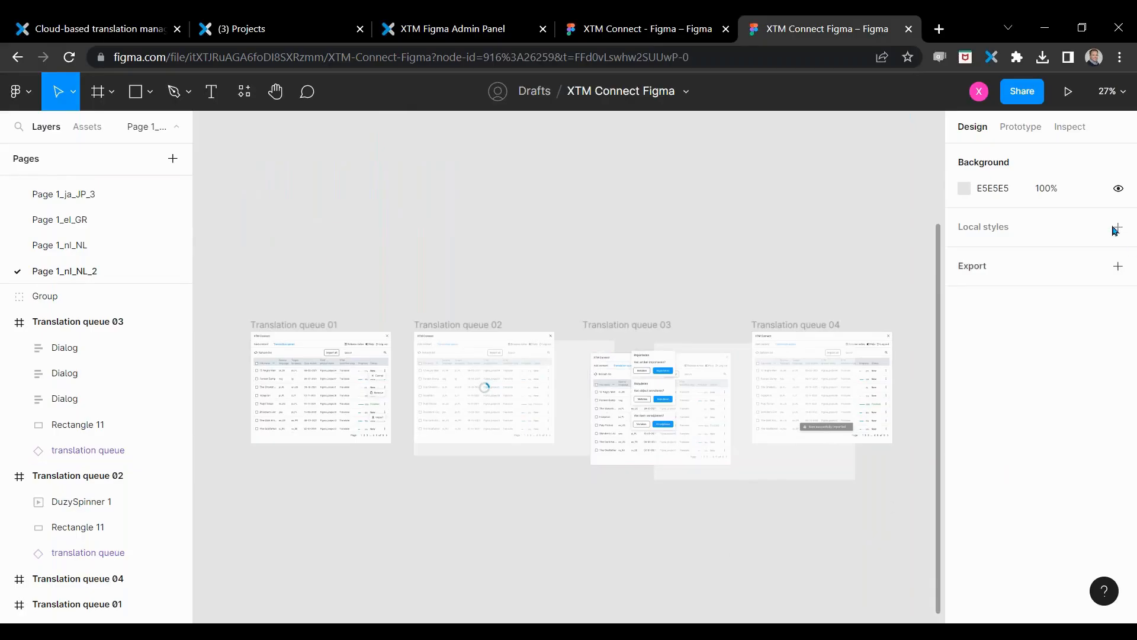
click(1109, 92)
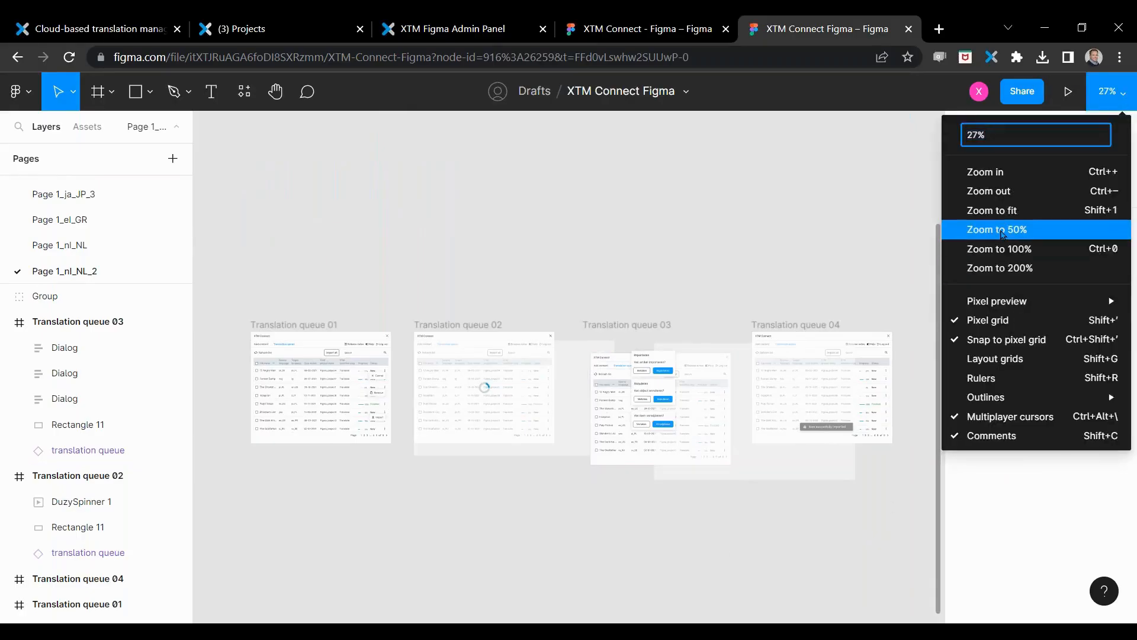
click(1003, 235)
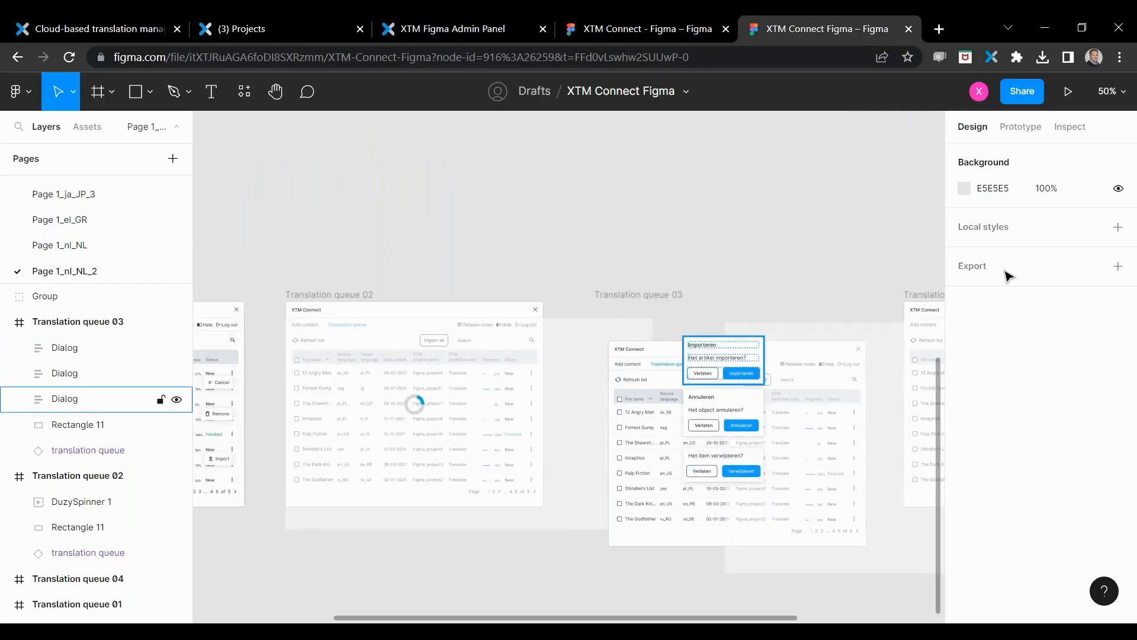
click(1109, 91)
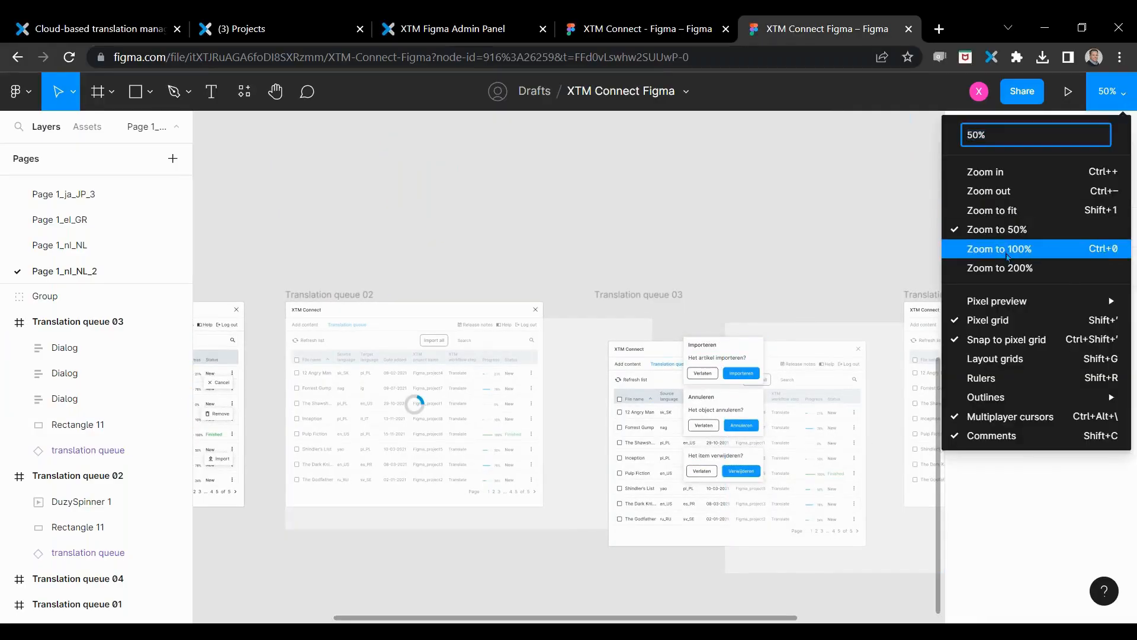
click(1007, 250)
drag(562, 619, 670, 619)
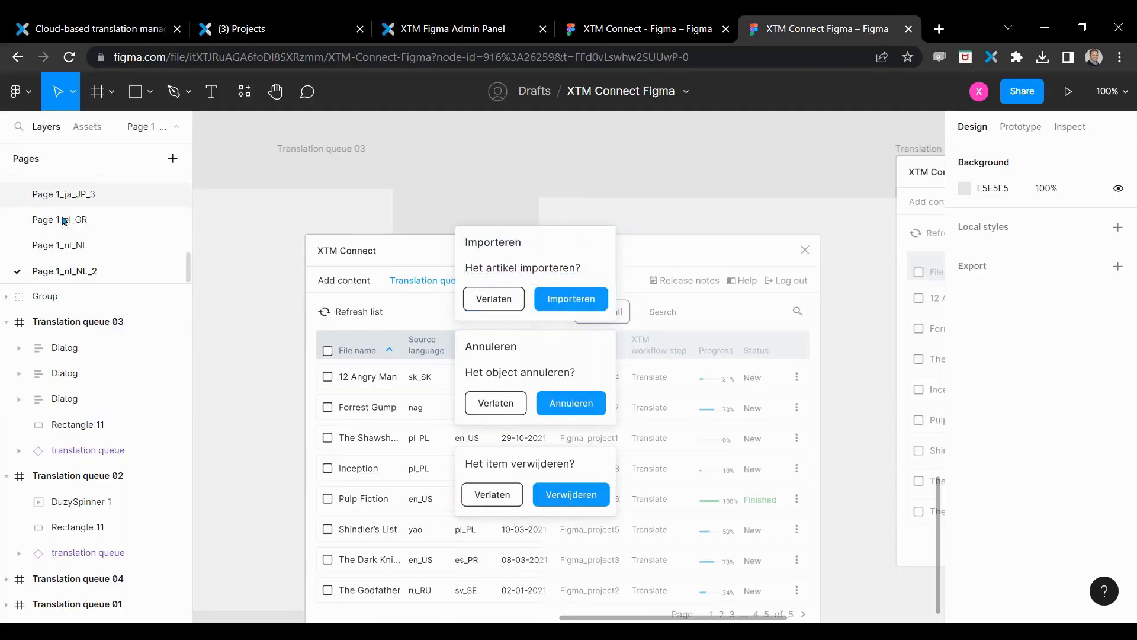
scroll(54, 201, up, 5)
click(51, 189)
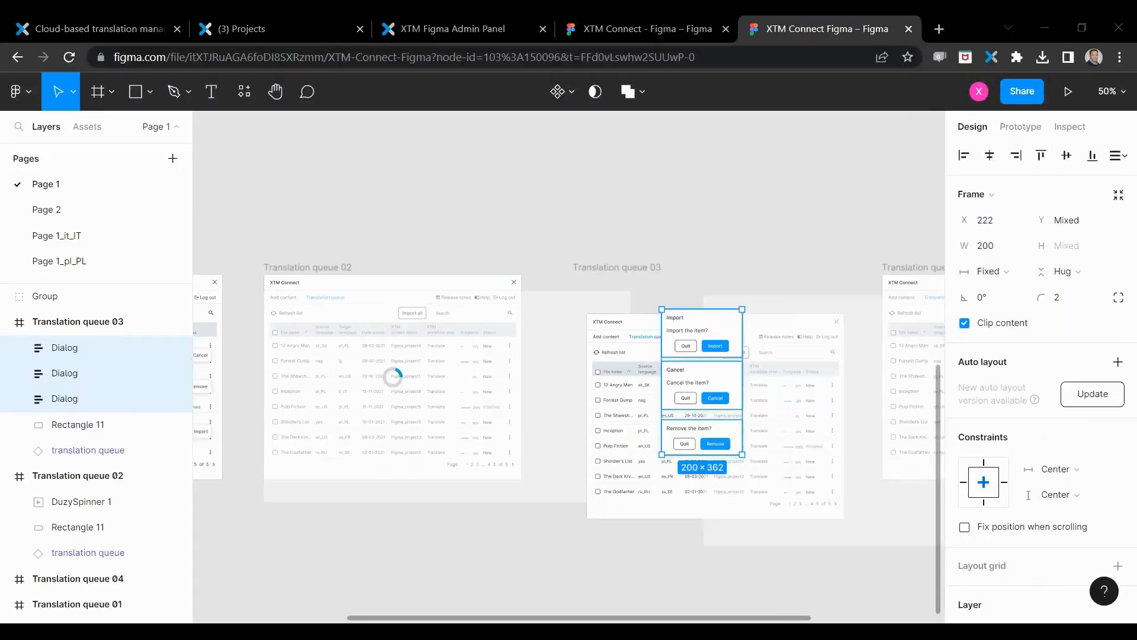
Step: Switch to the XTM Figma Admin Panel and enable the periodic import of jobs among the ways of importing translated content
click(451, 28)
scroll(373, 452, down, 7)
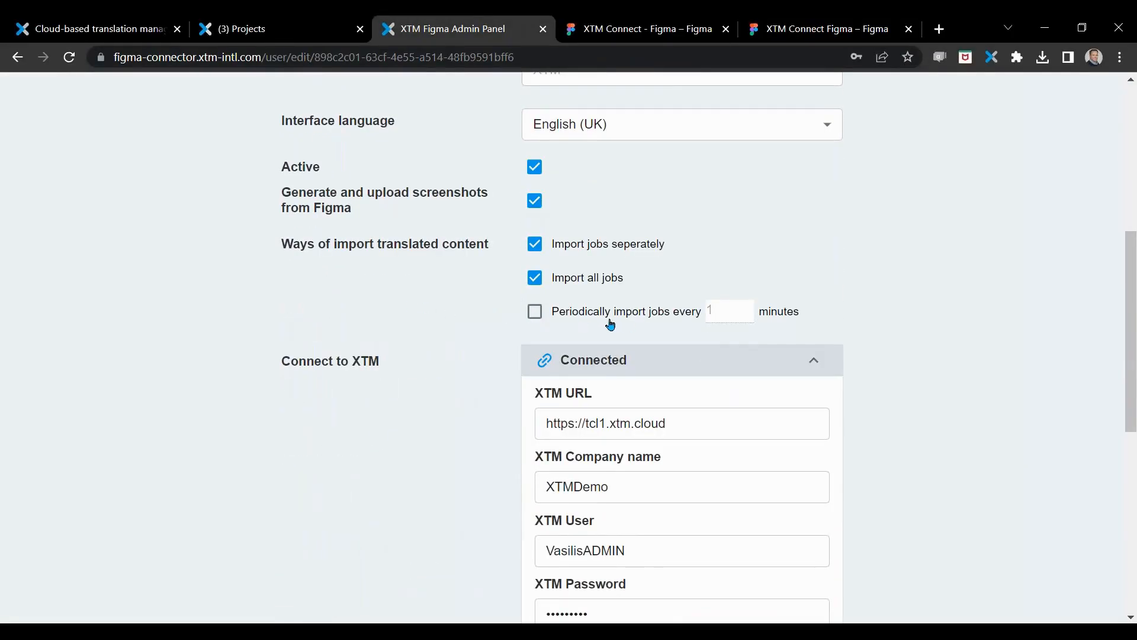
click(534, 311)
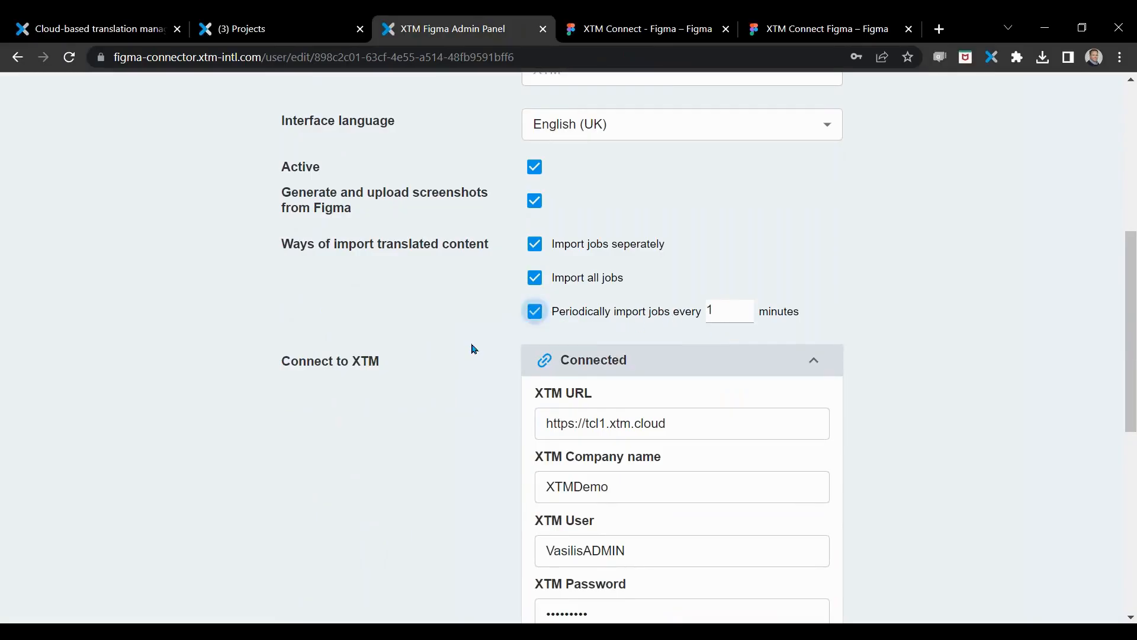